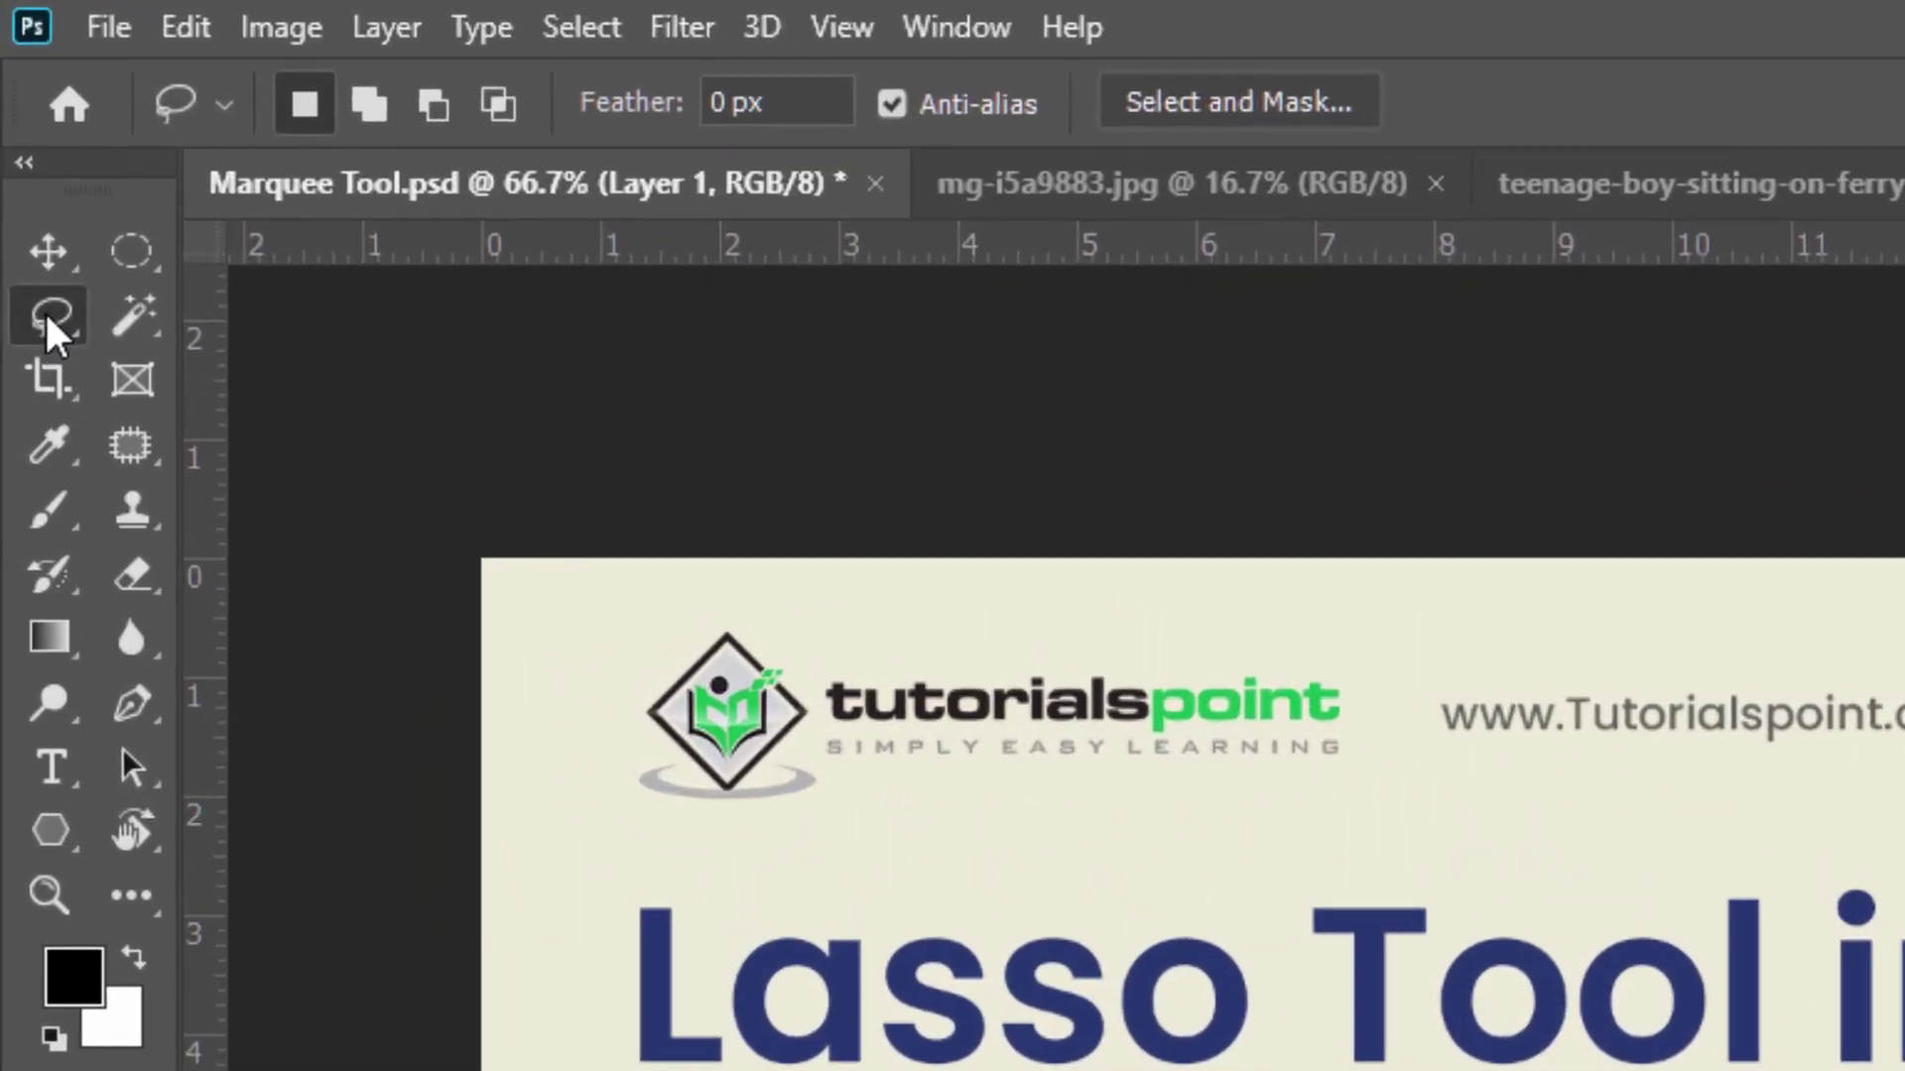
- Select the freehand Lasso Tool from the lasso flyout, briefly toggling to the Move tool and back
left_click(45, 311)
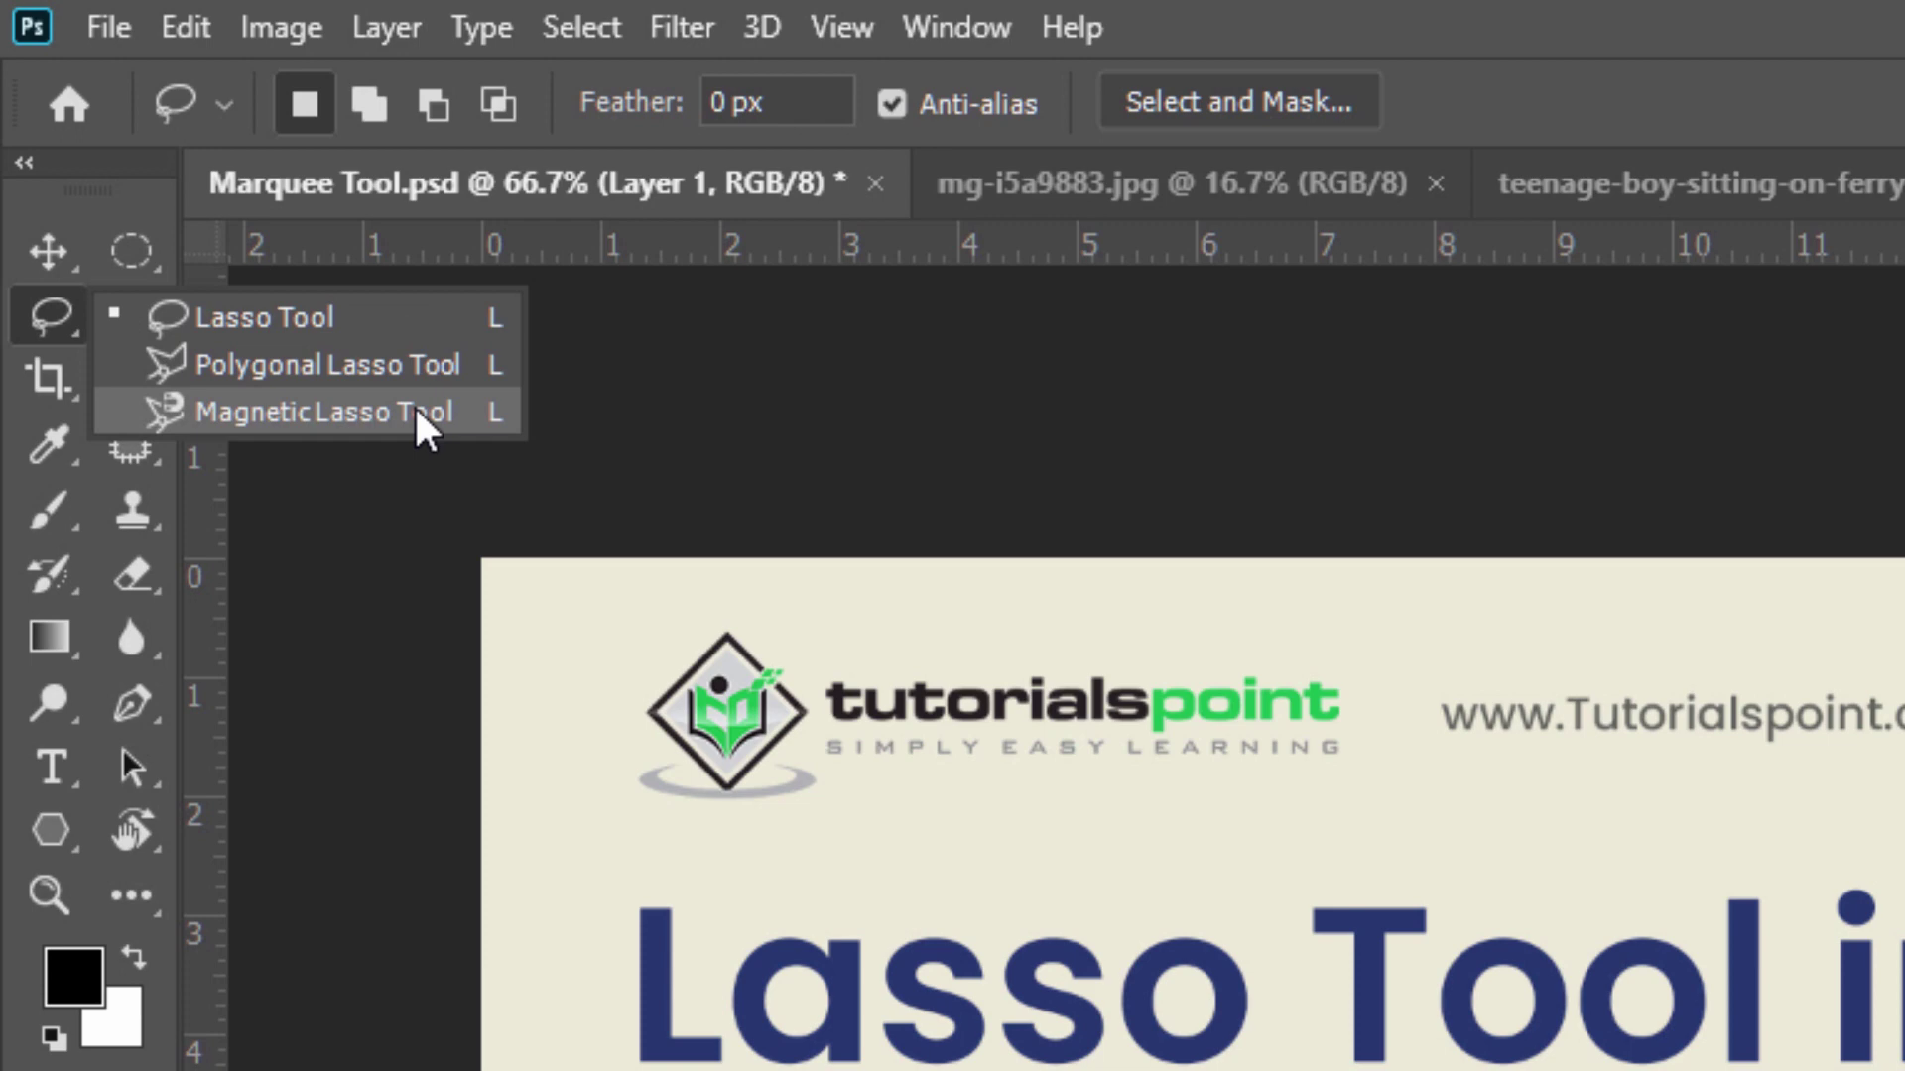
left_click(361, 323)
key("v")
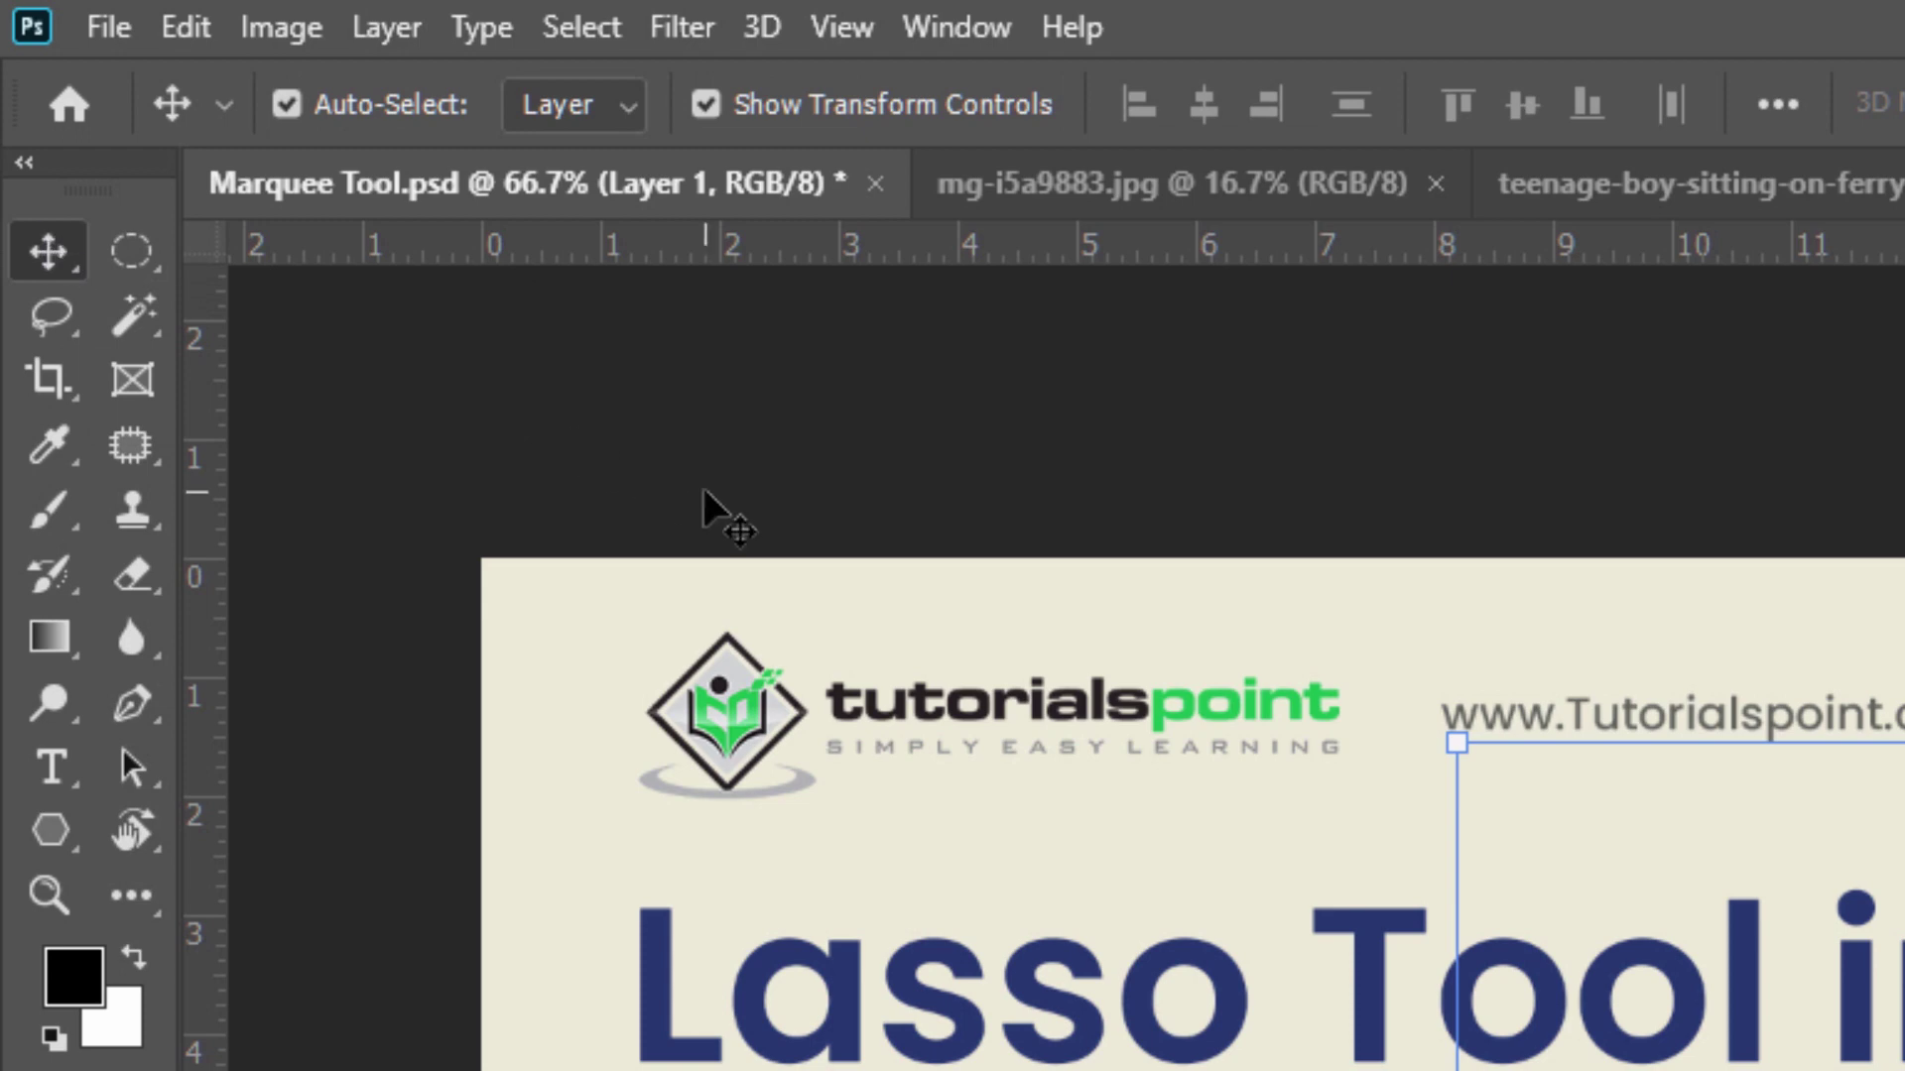
key("l")
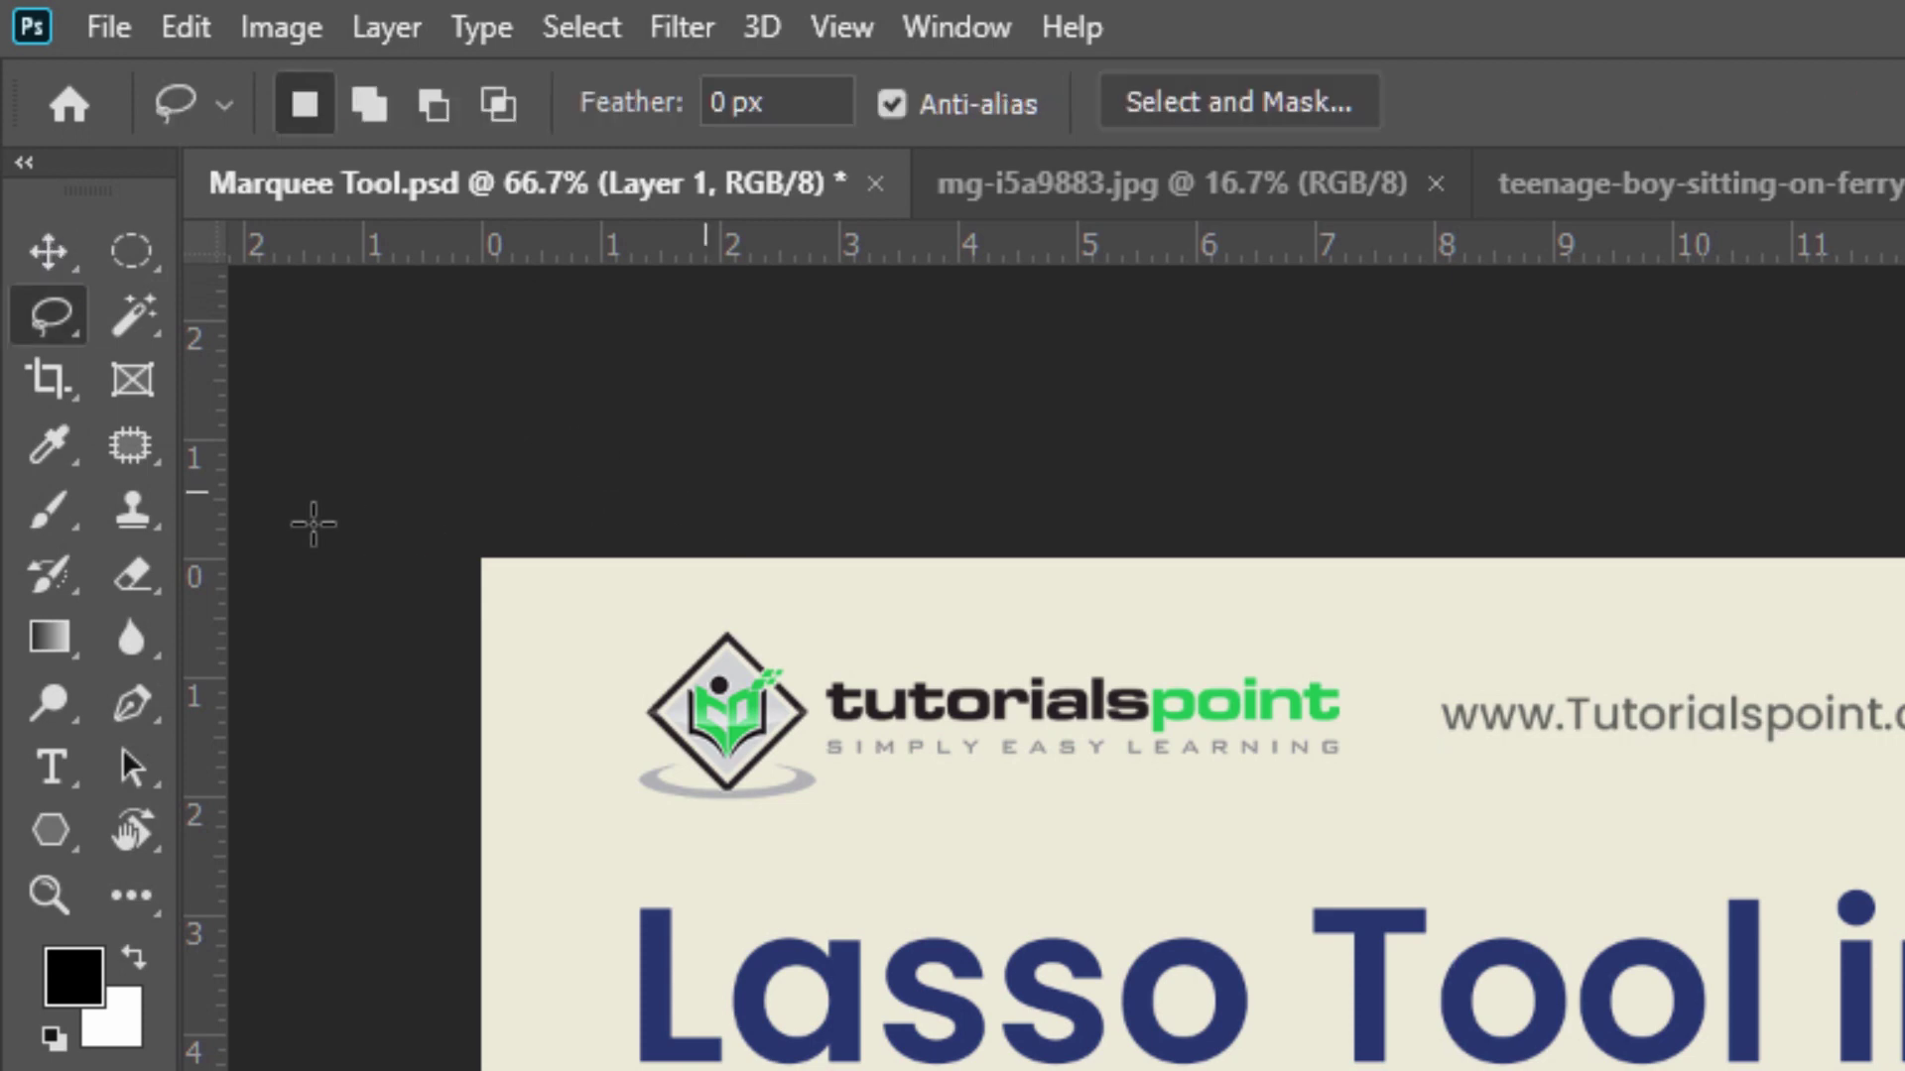
right_click(63, 319)
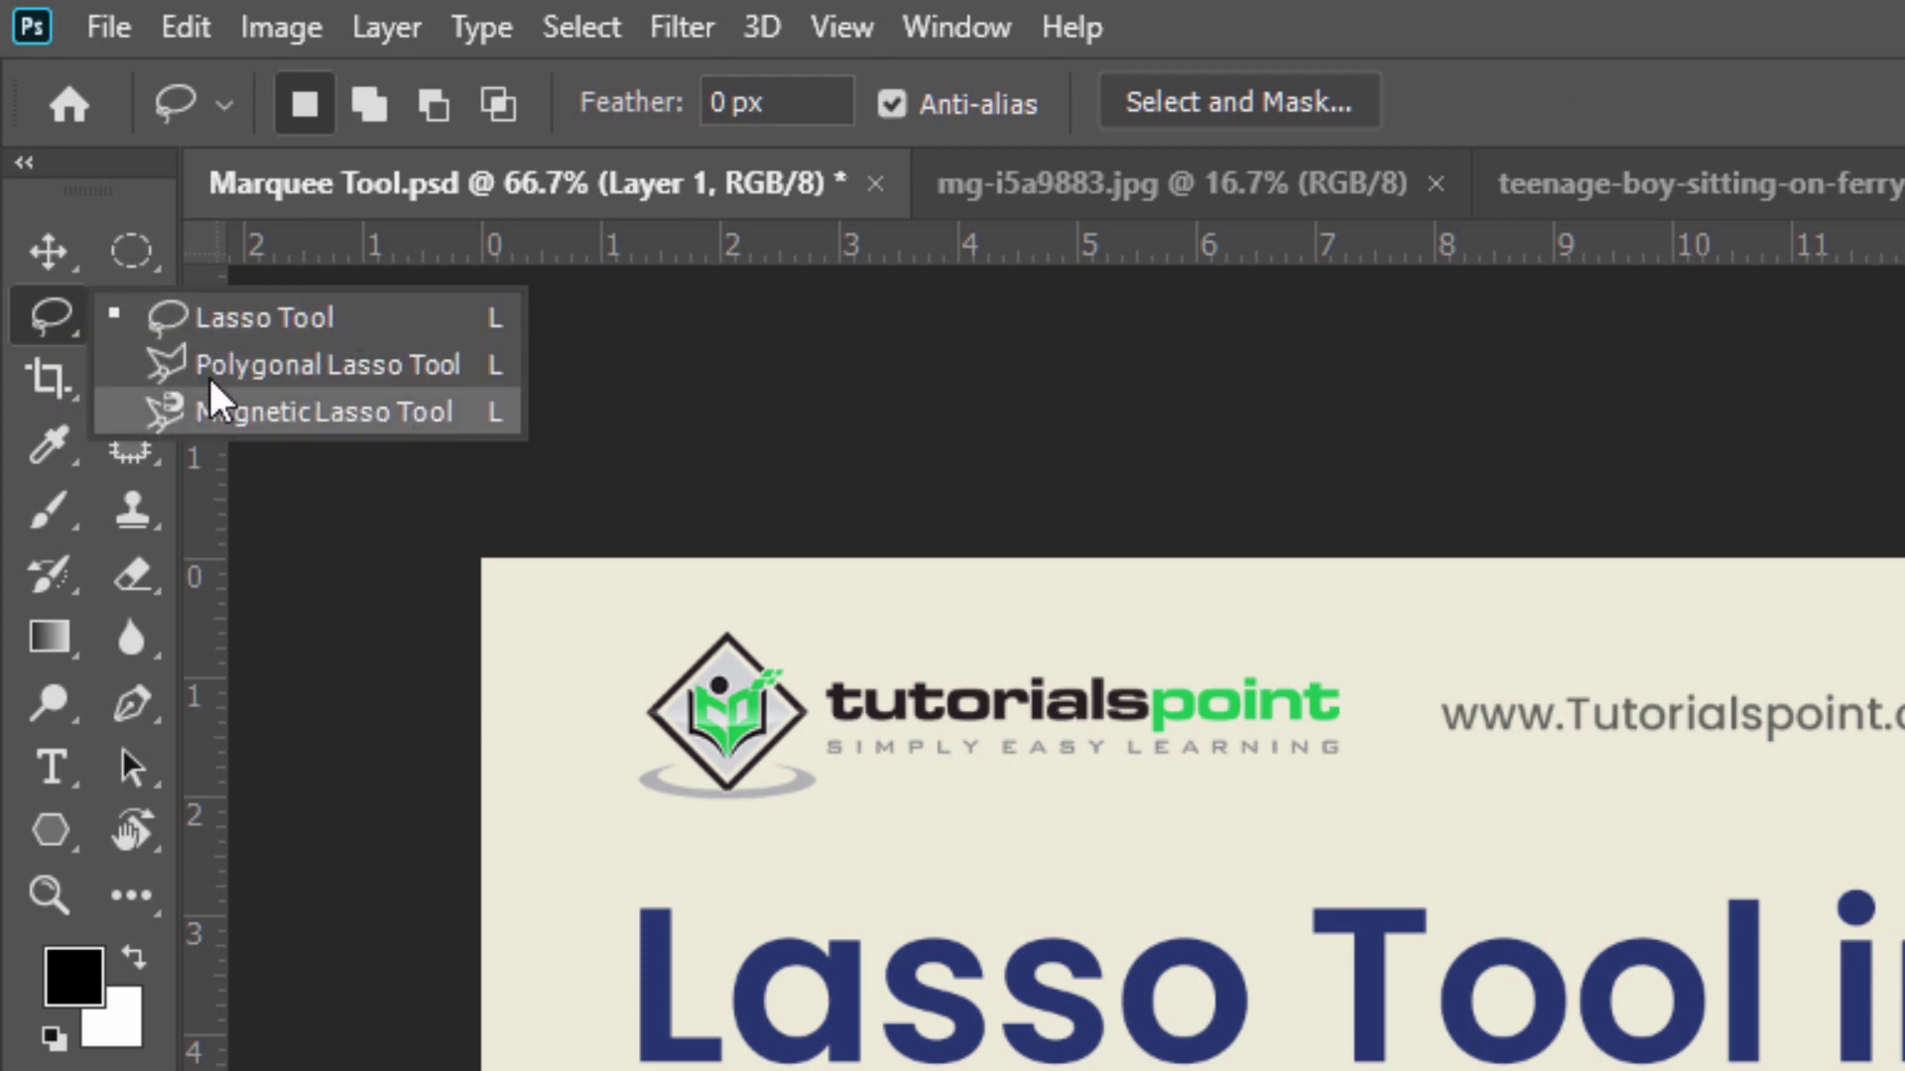
left_click(48, 318)
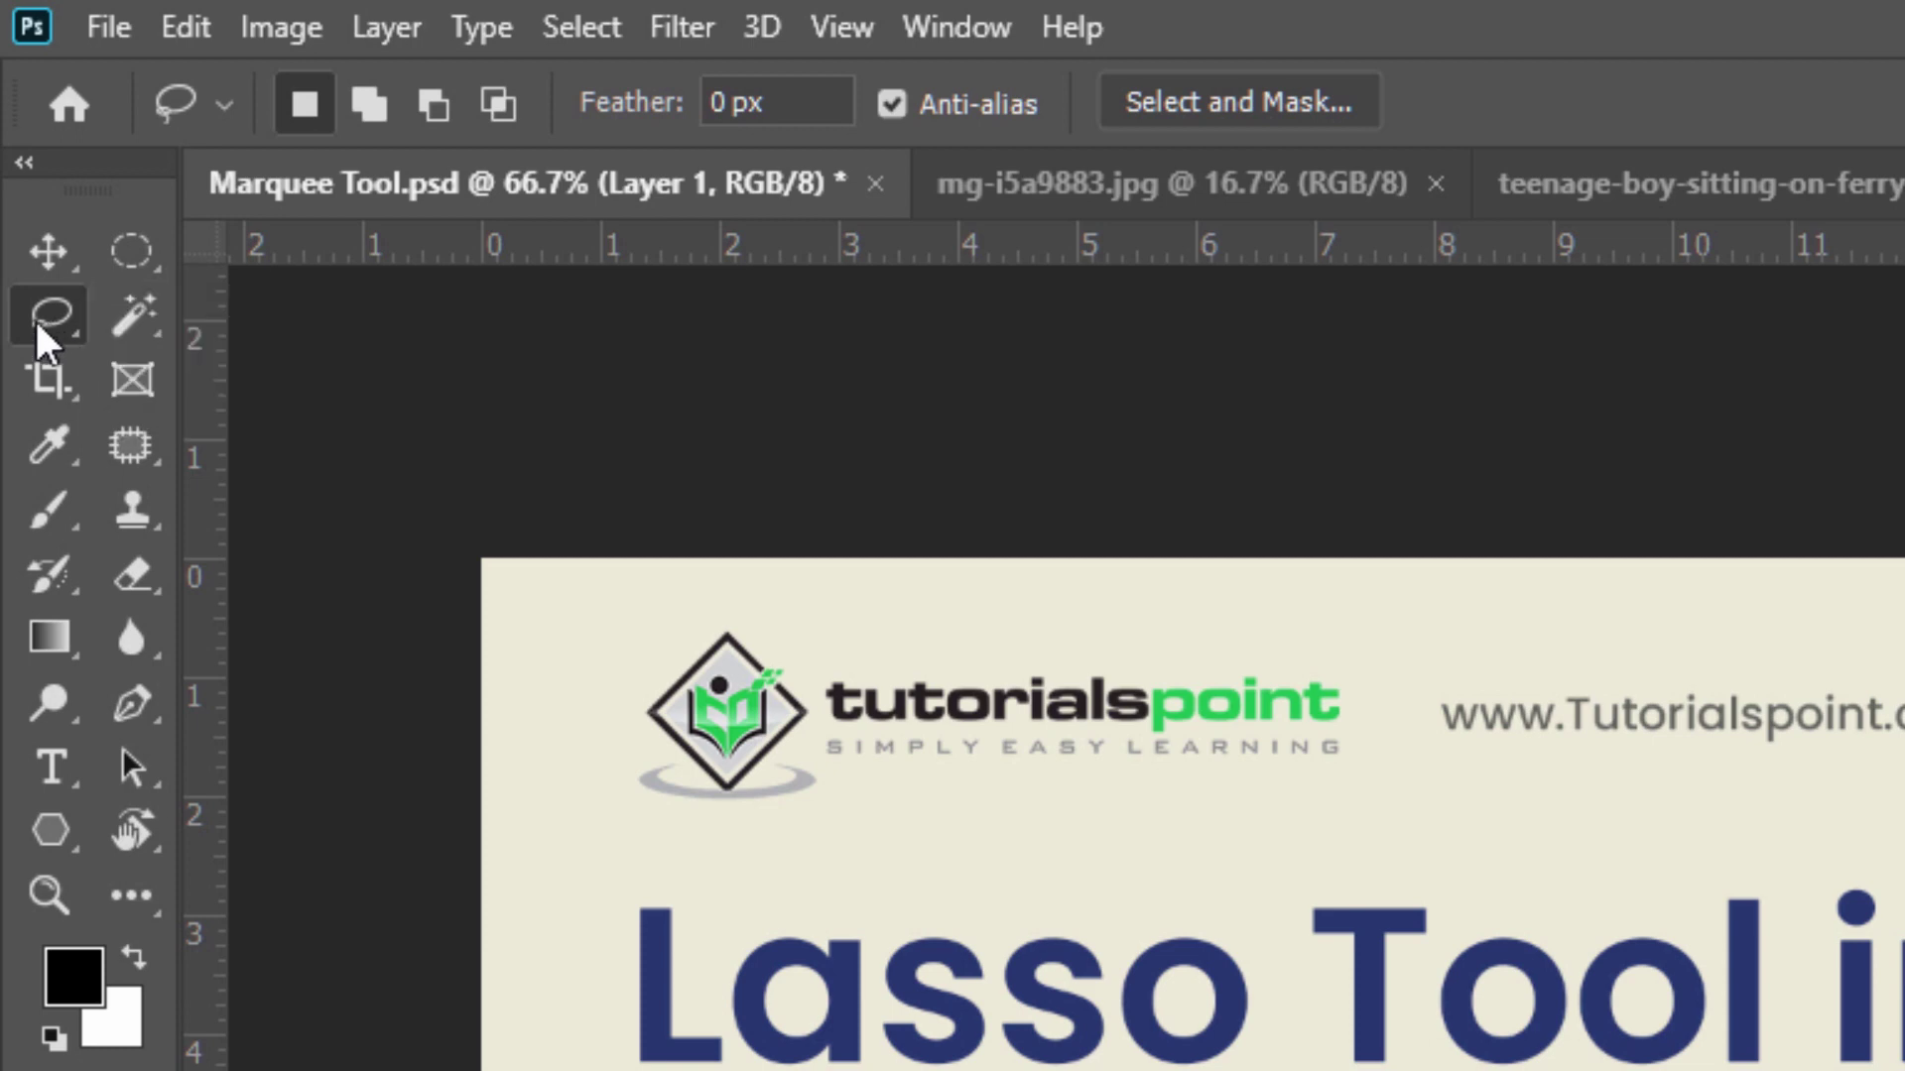
- Cycle twice through Polygonal, Magnetic and freehand Lasso with Shift+L
key("shift+l")
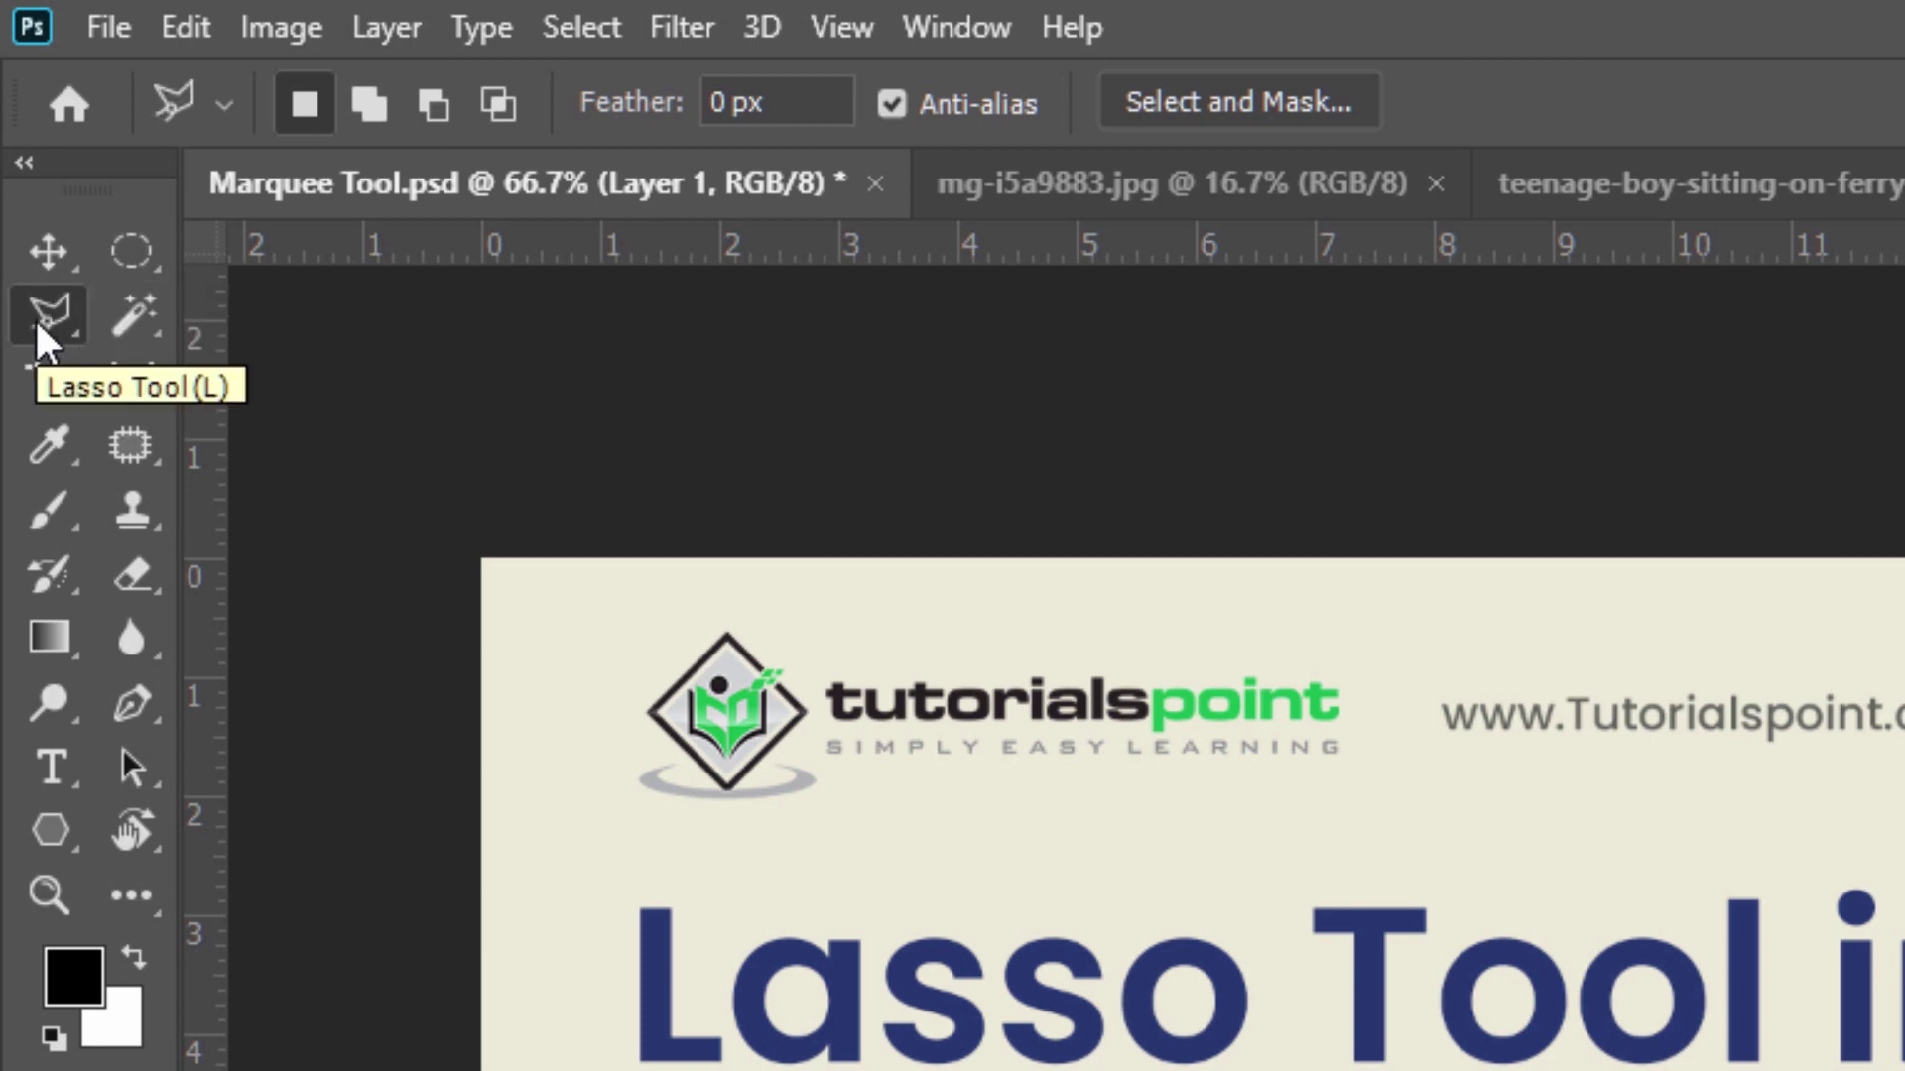
key("shift+l")
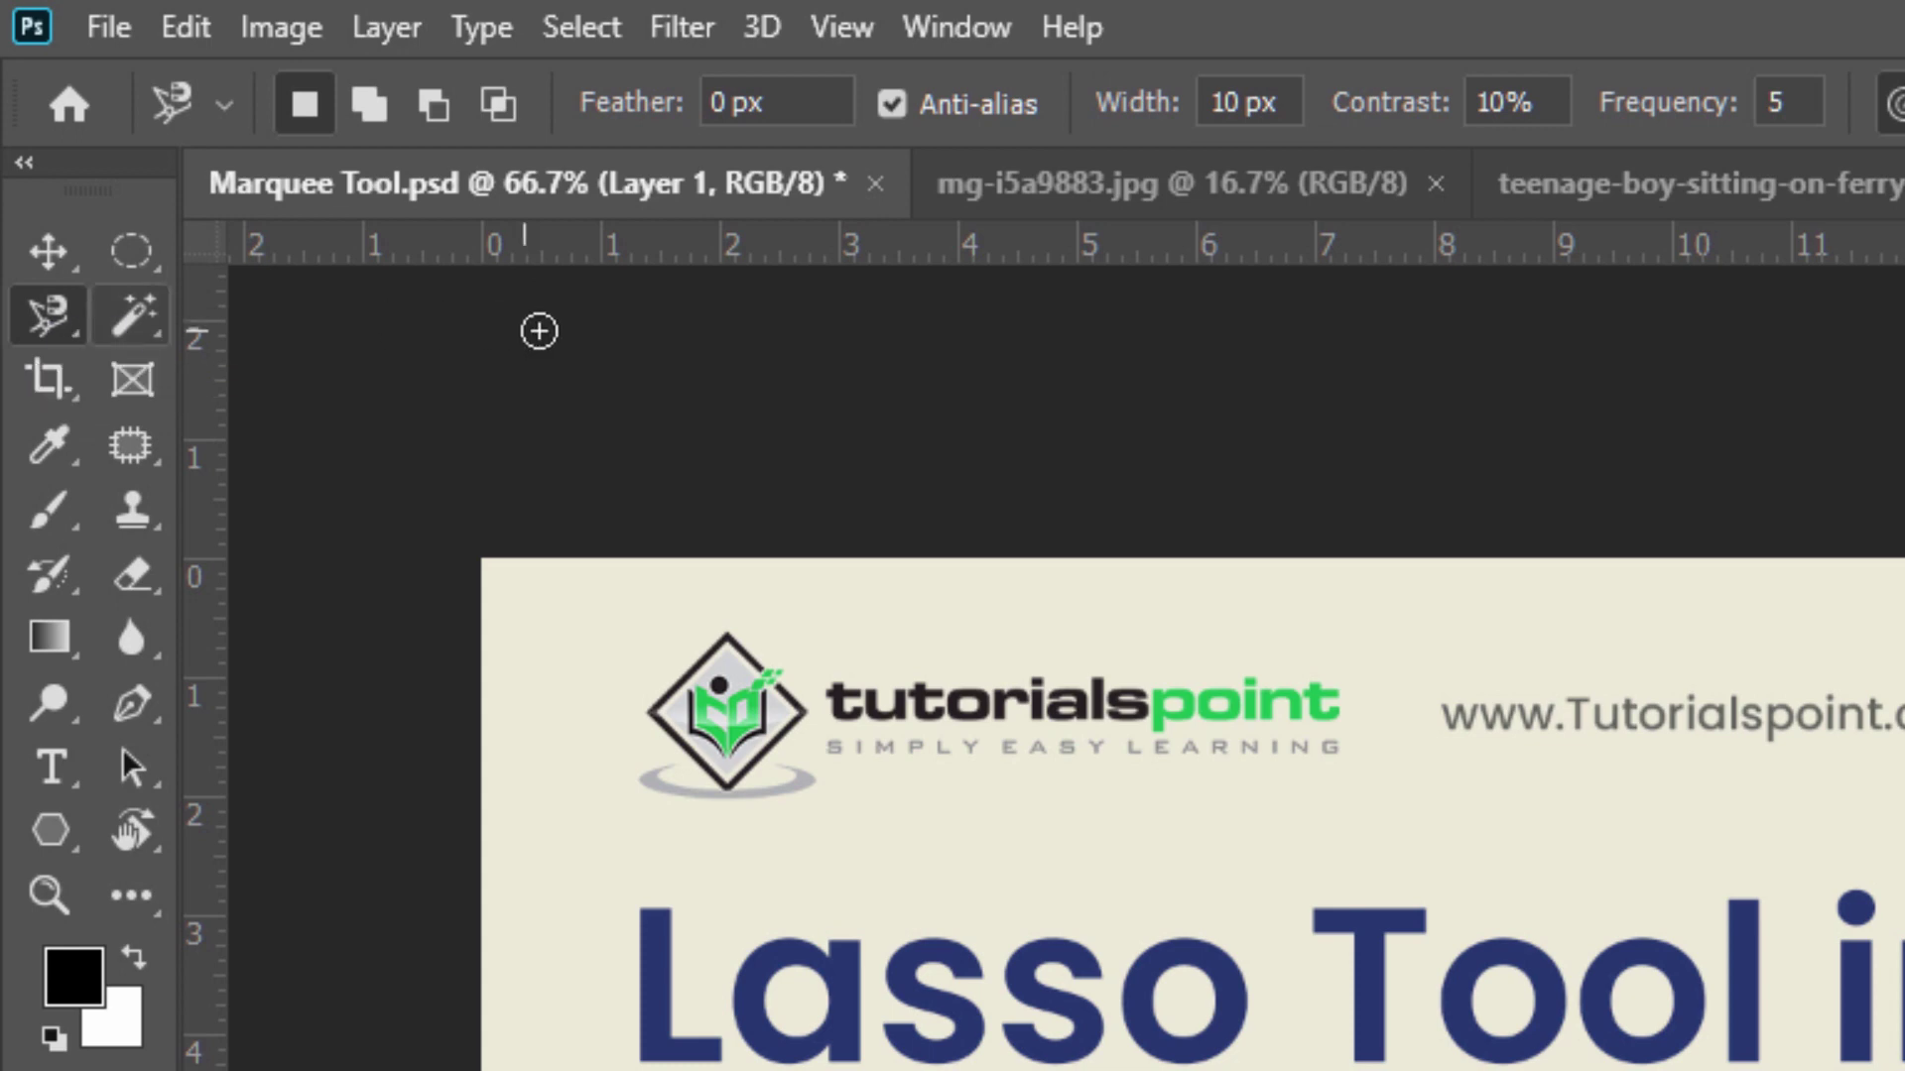
key("shift+l")
key("shift+l")
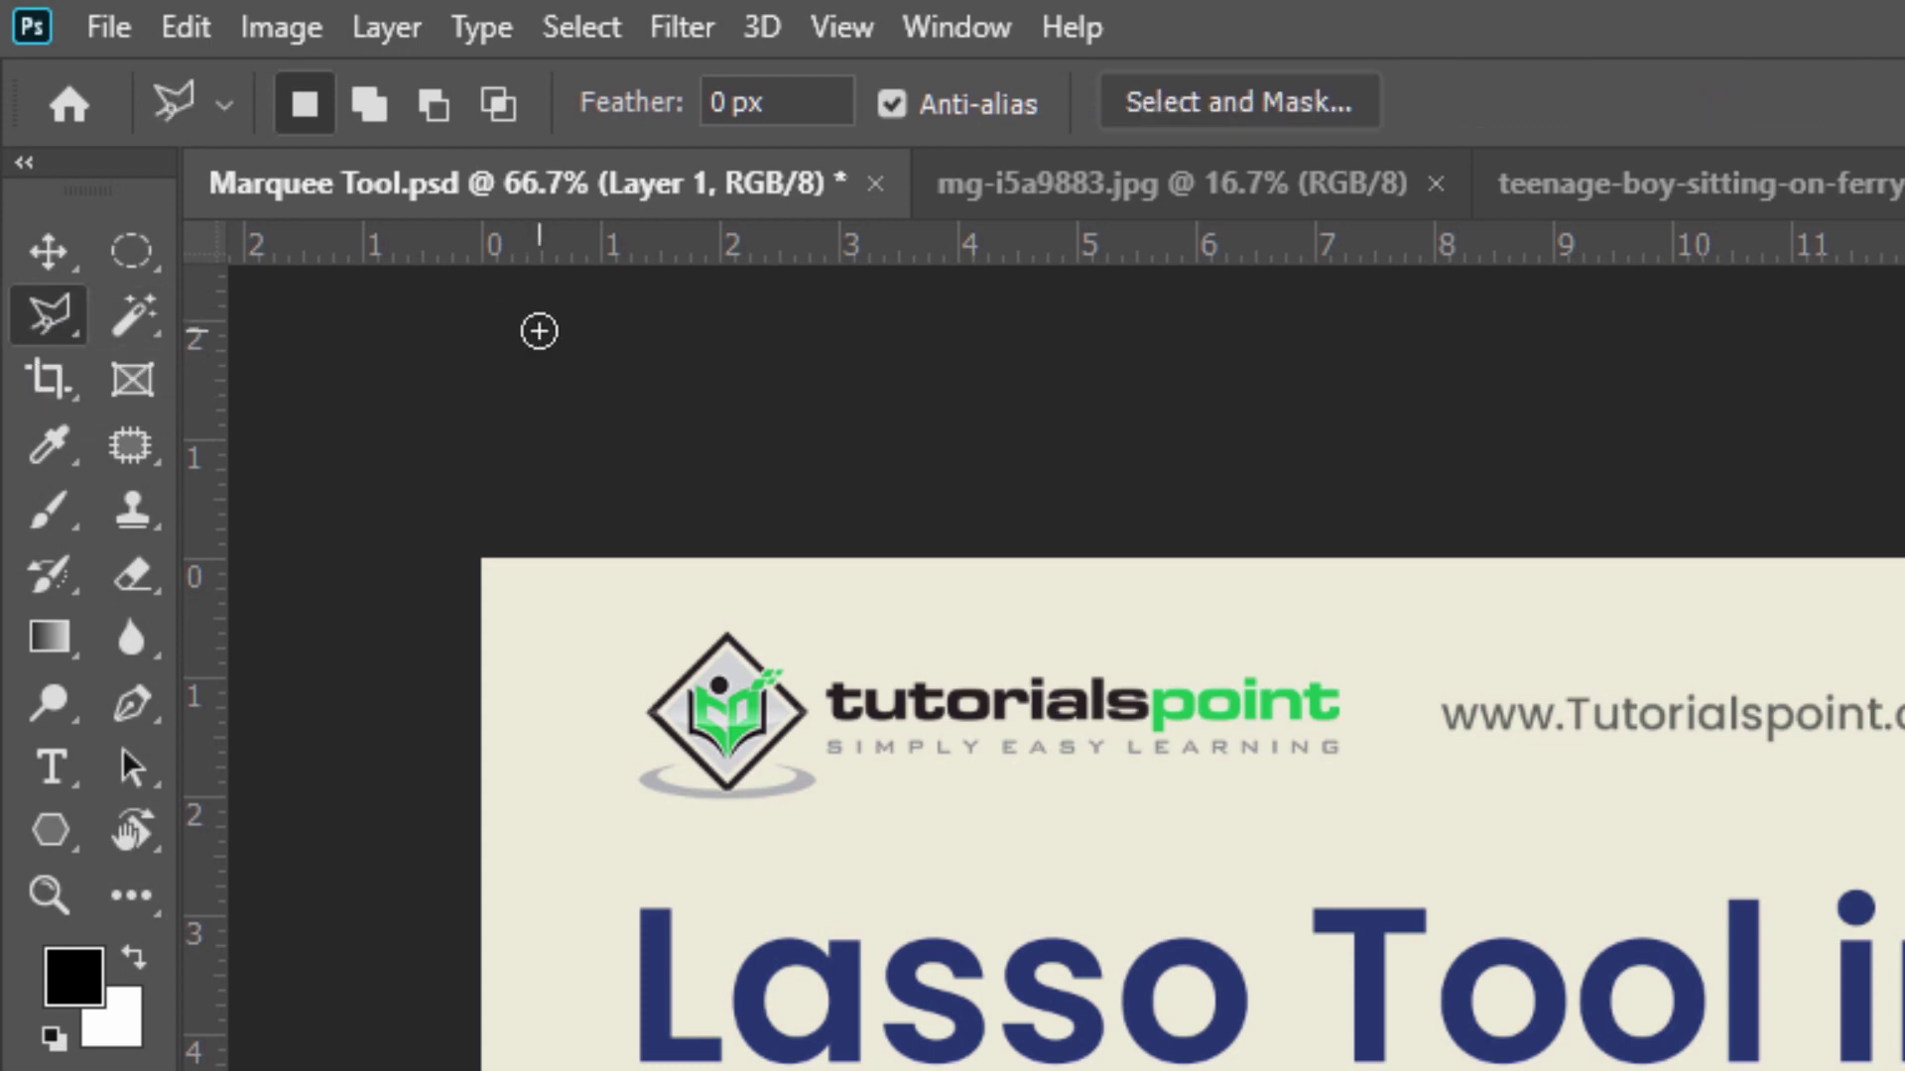
key("shift+l")
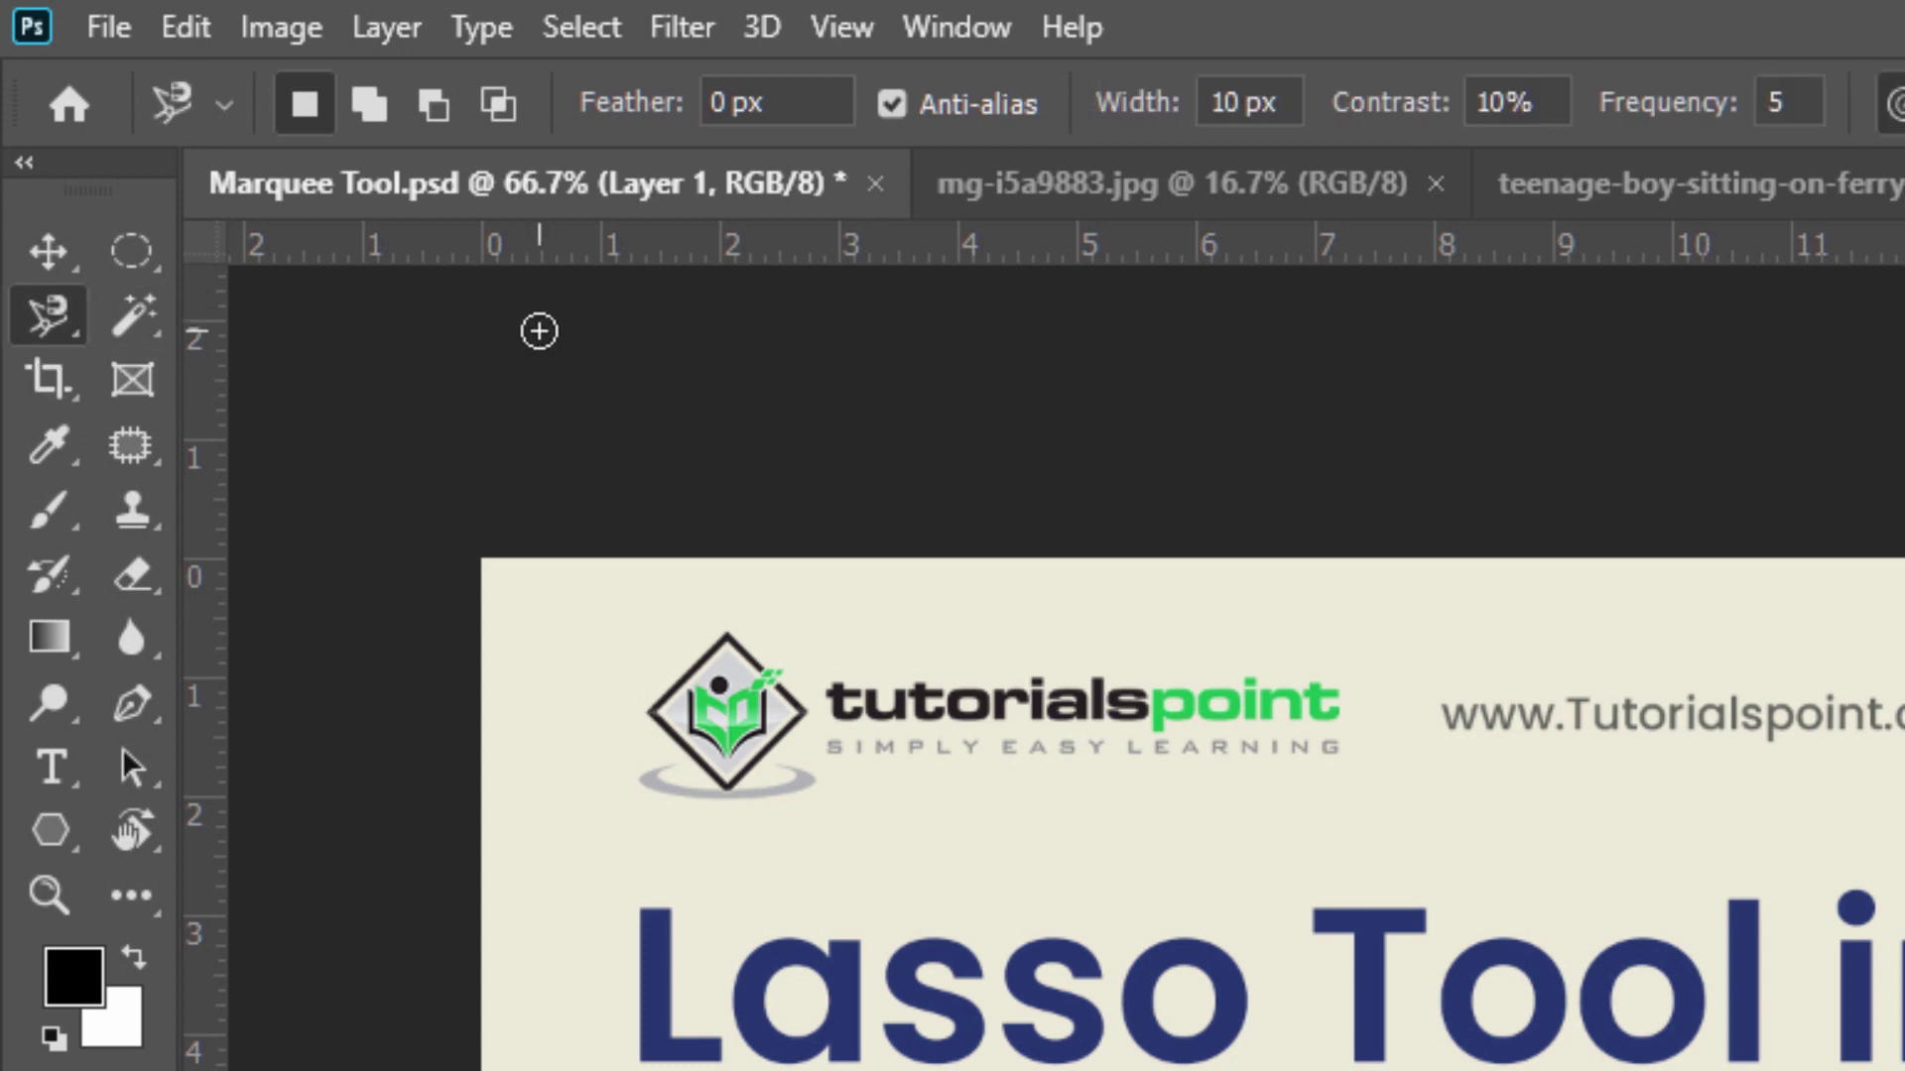
key("shift+l")
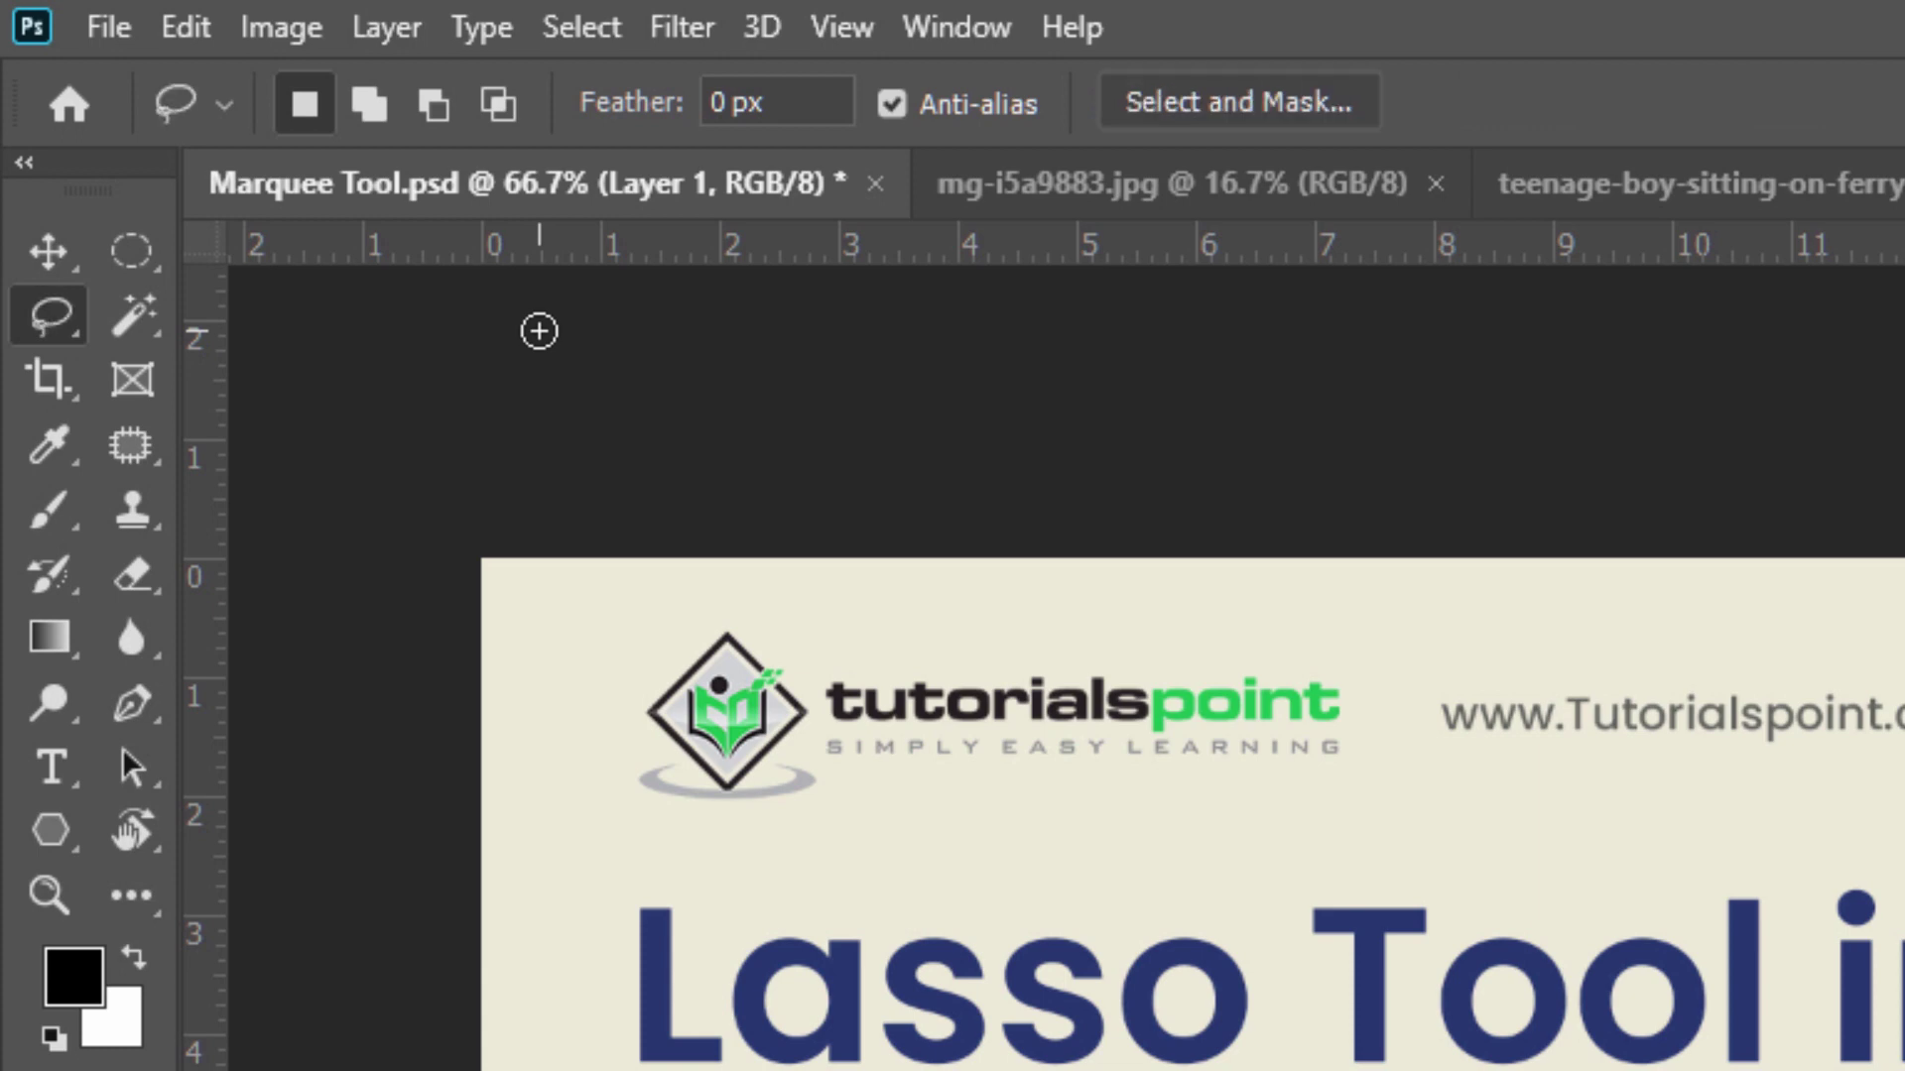
key("shift+l")
key("shift+l")
key("shift+l")
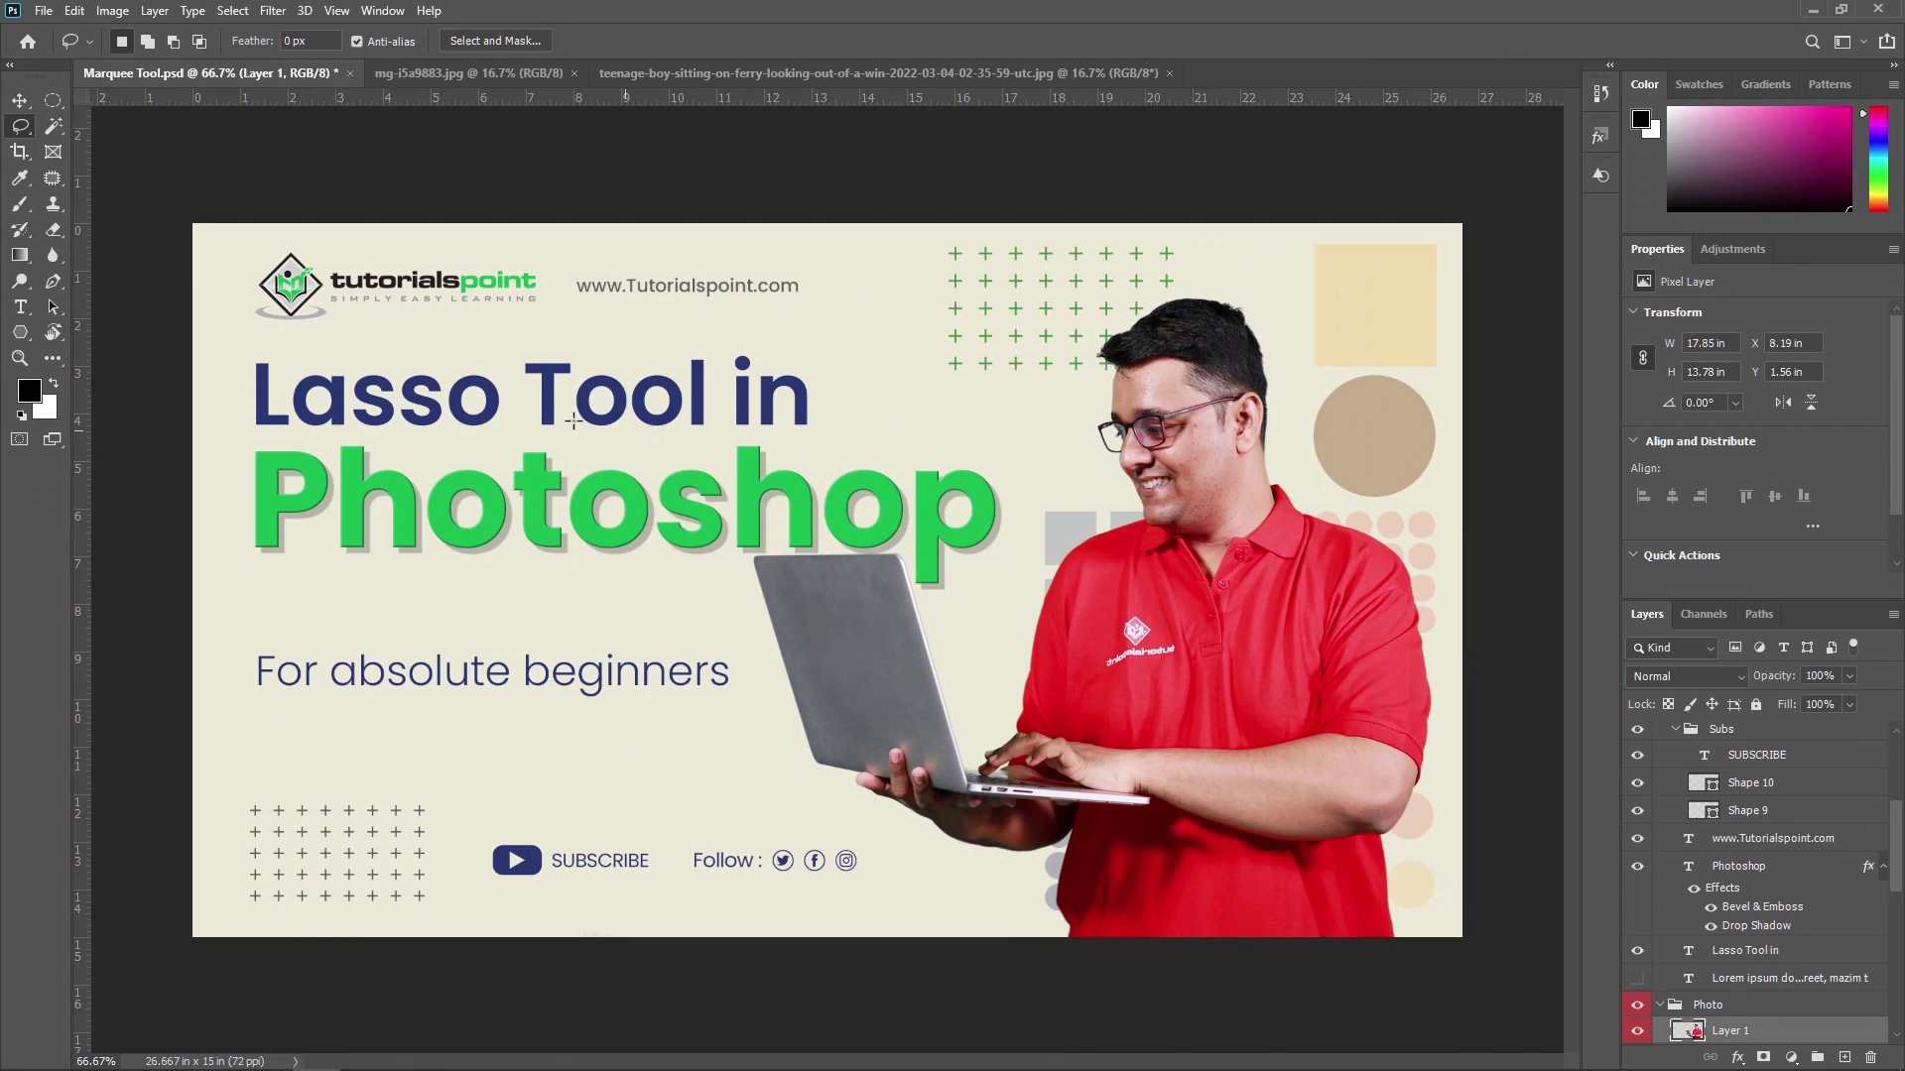
- Show the lasso variants list, then switch to the teenage boy ferry photo document
right_click(15, 129)
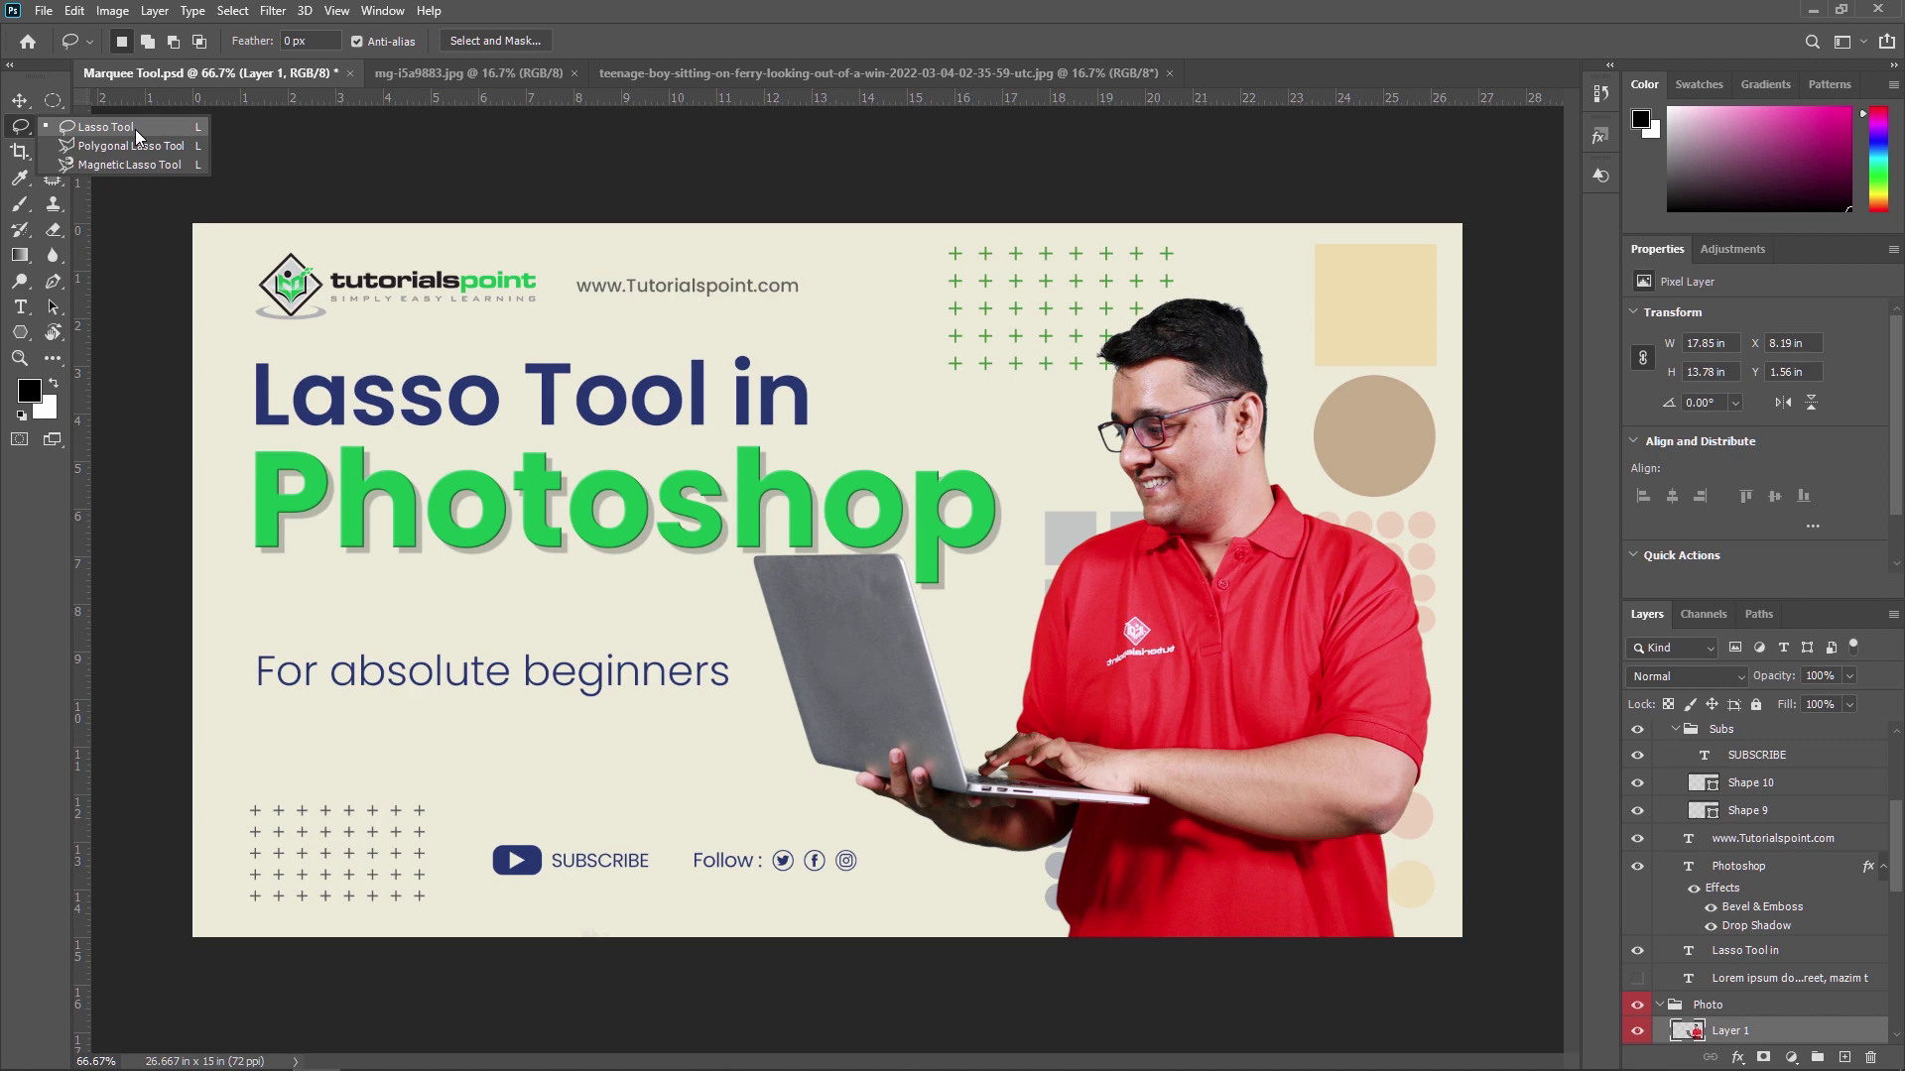
left_click(729, 75)
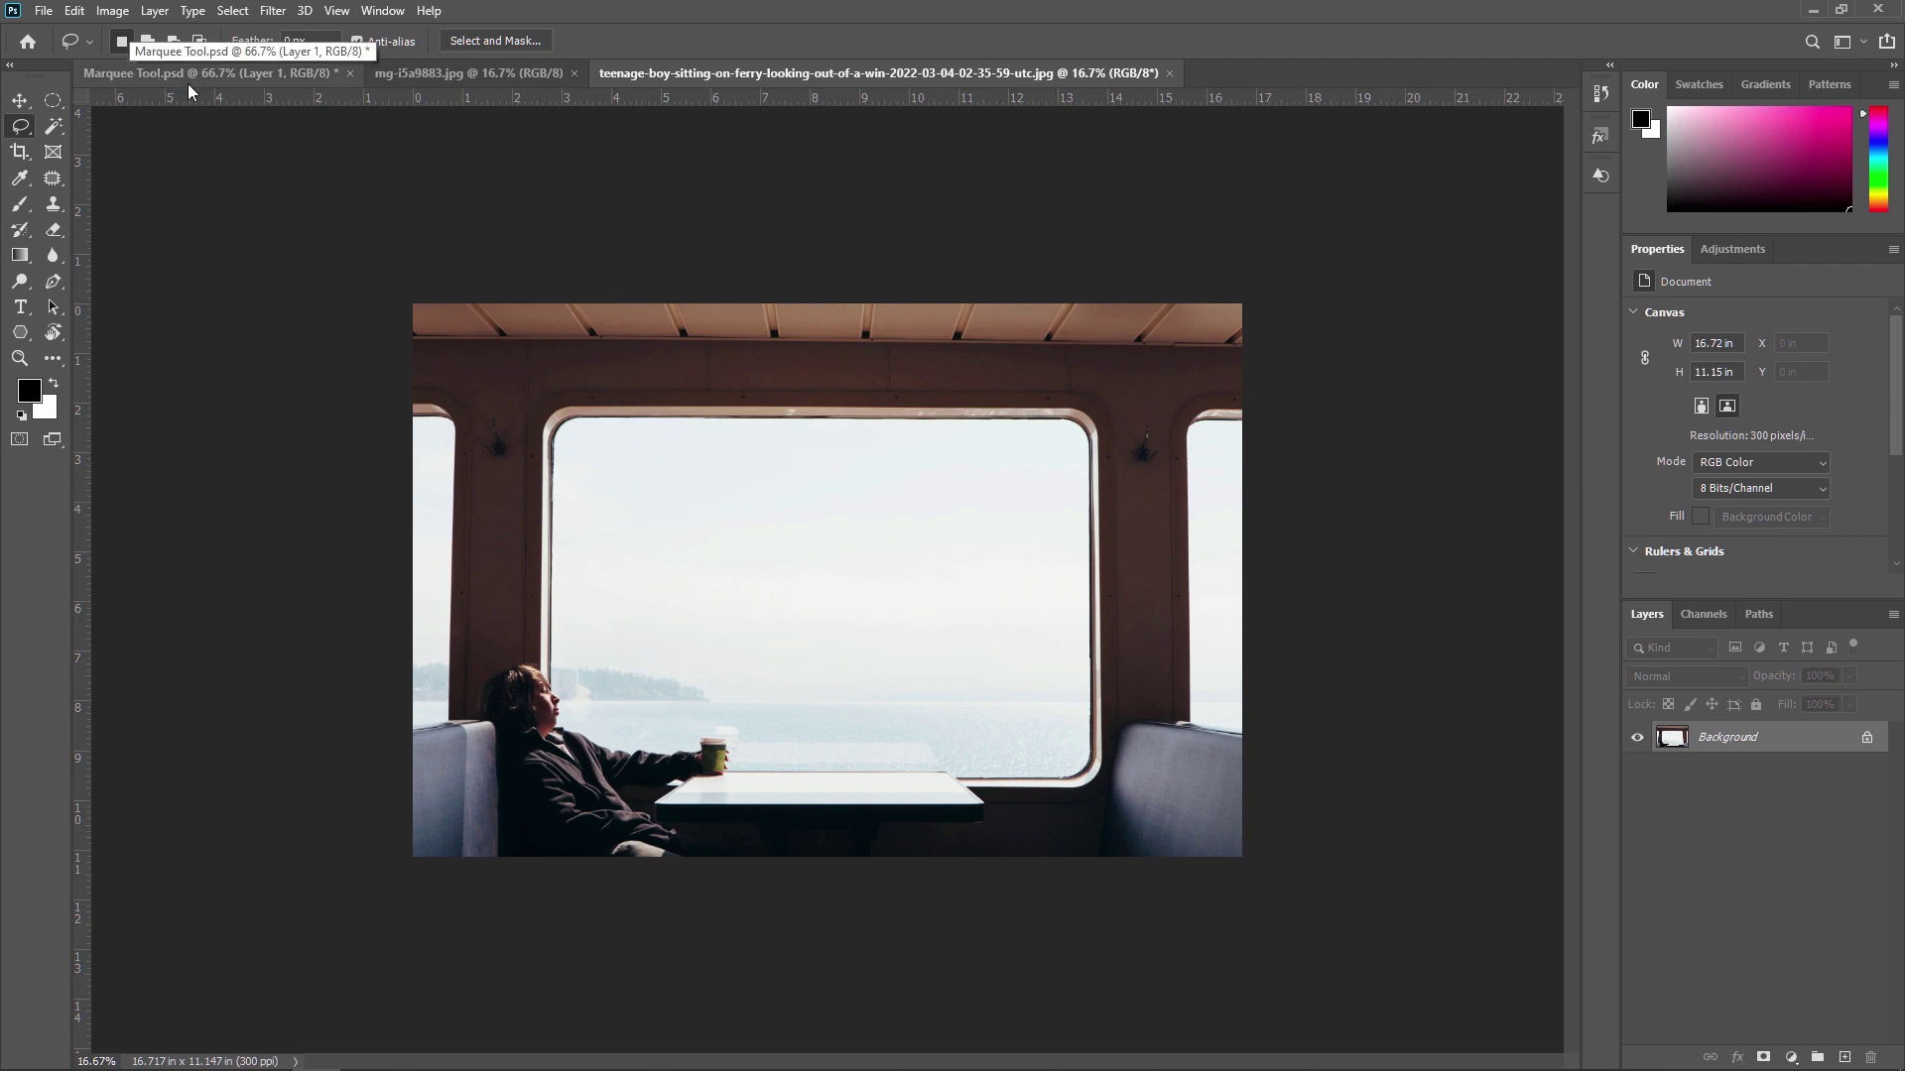
- Create a new 1920×1080 px, 72 ppi document named 'Lasso tool' with a black background
left_click(45, 9)
left_click(59, 28)
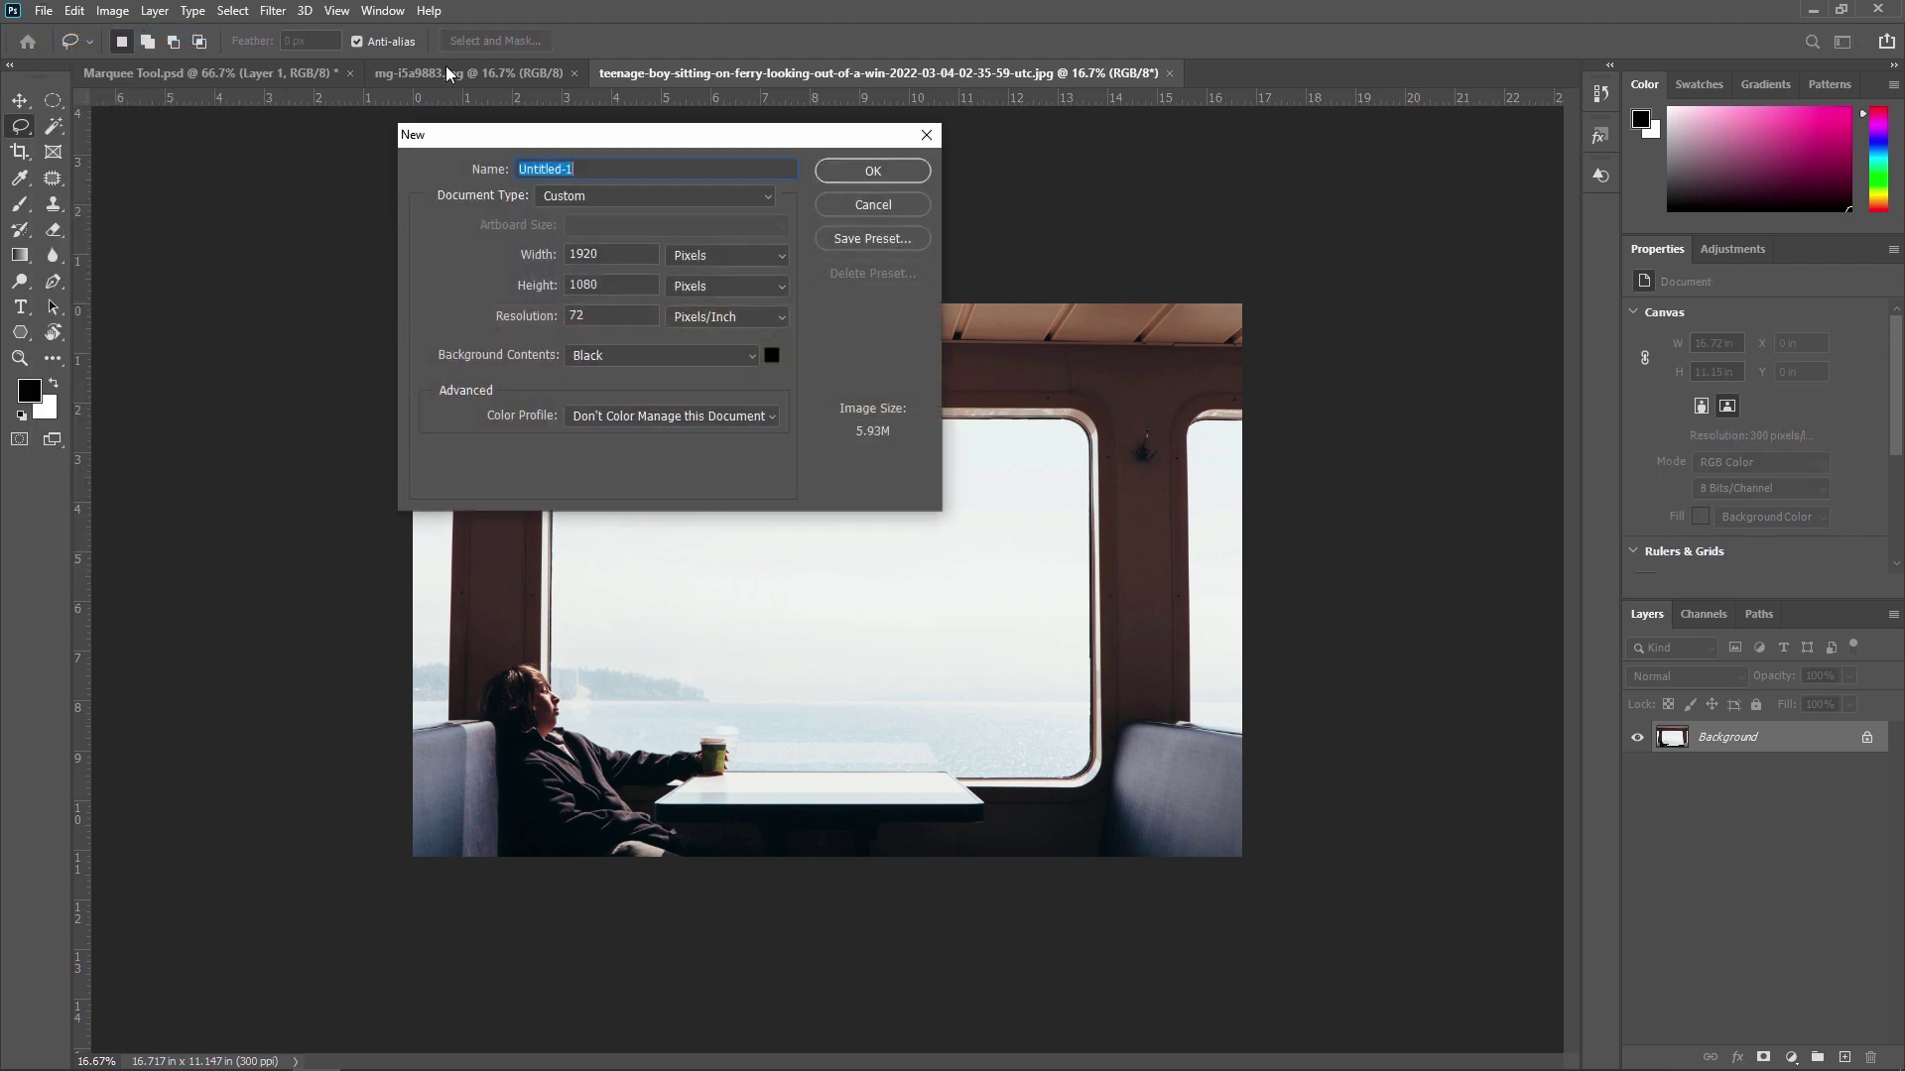
type("Lasso tooll")
left_click(853, 171)
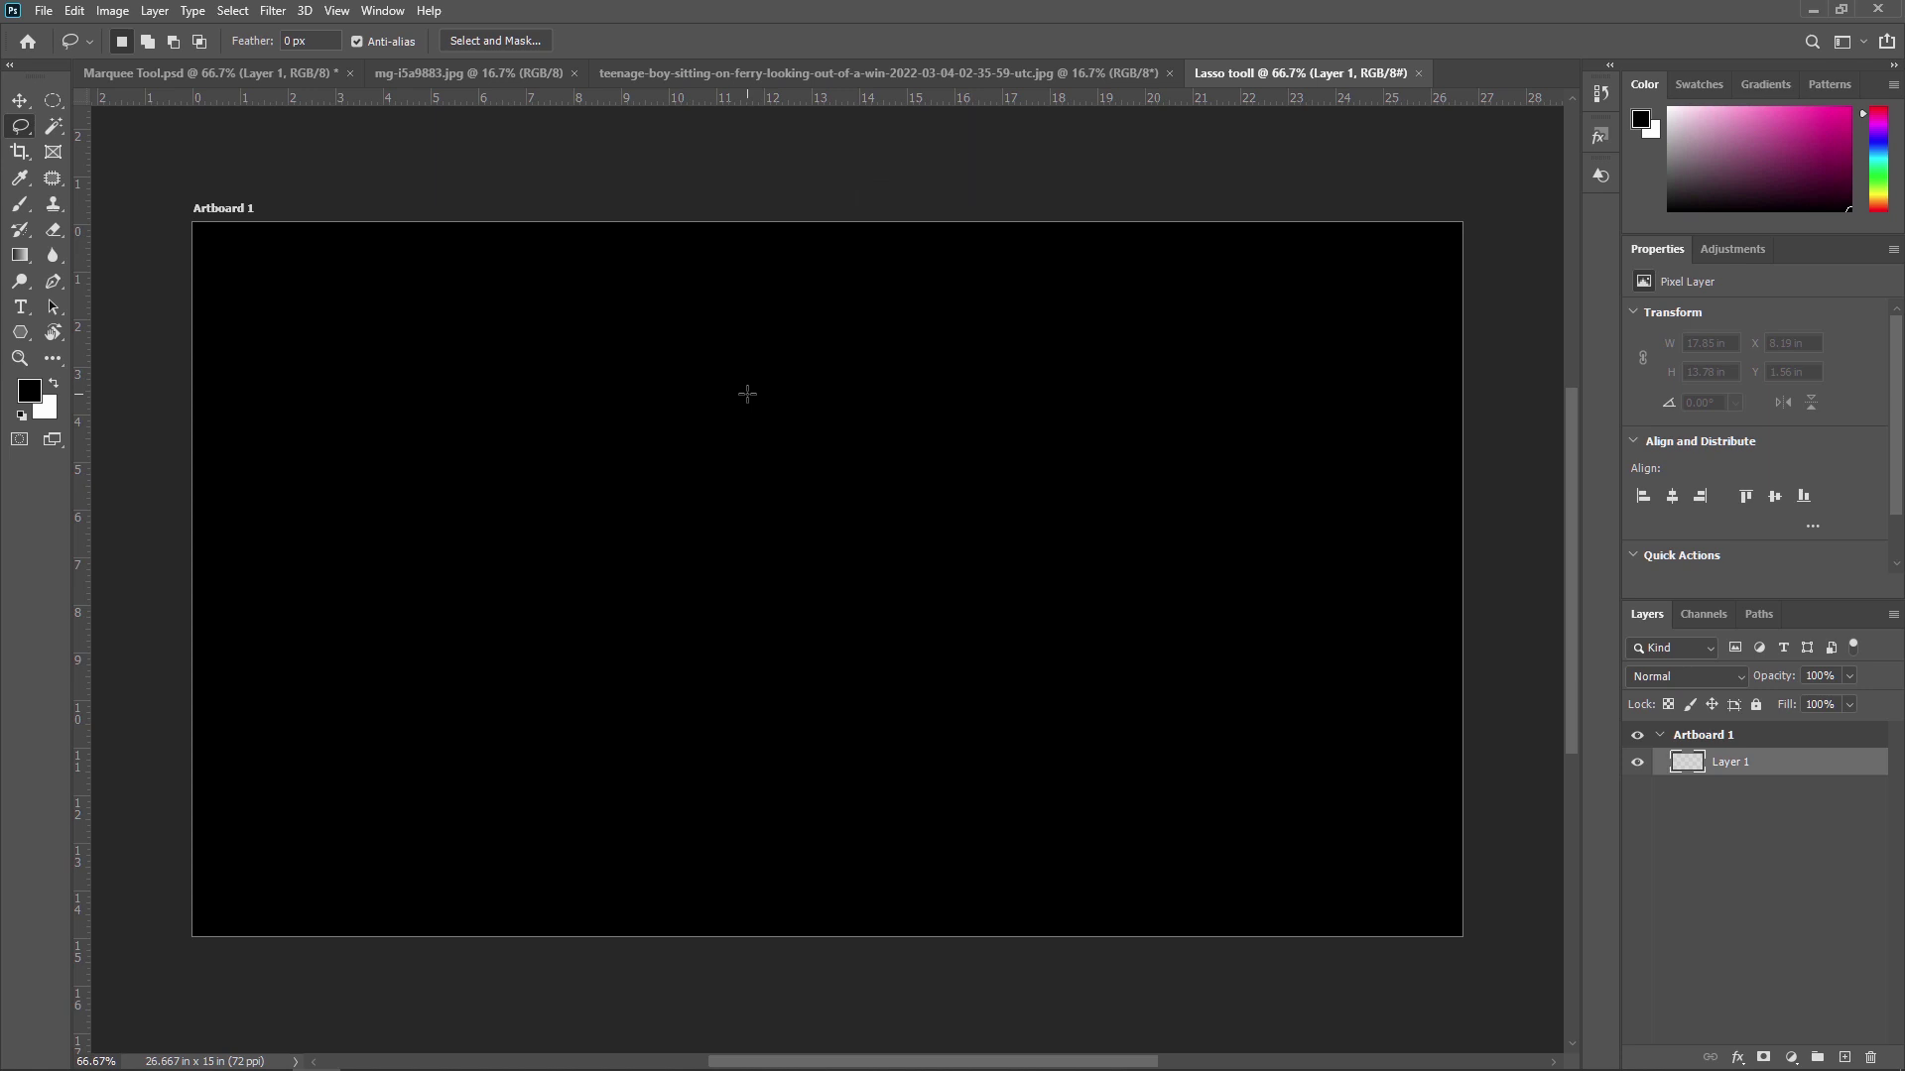
right_click(25, 130)
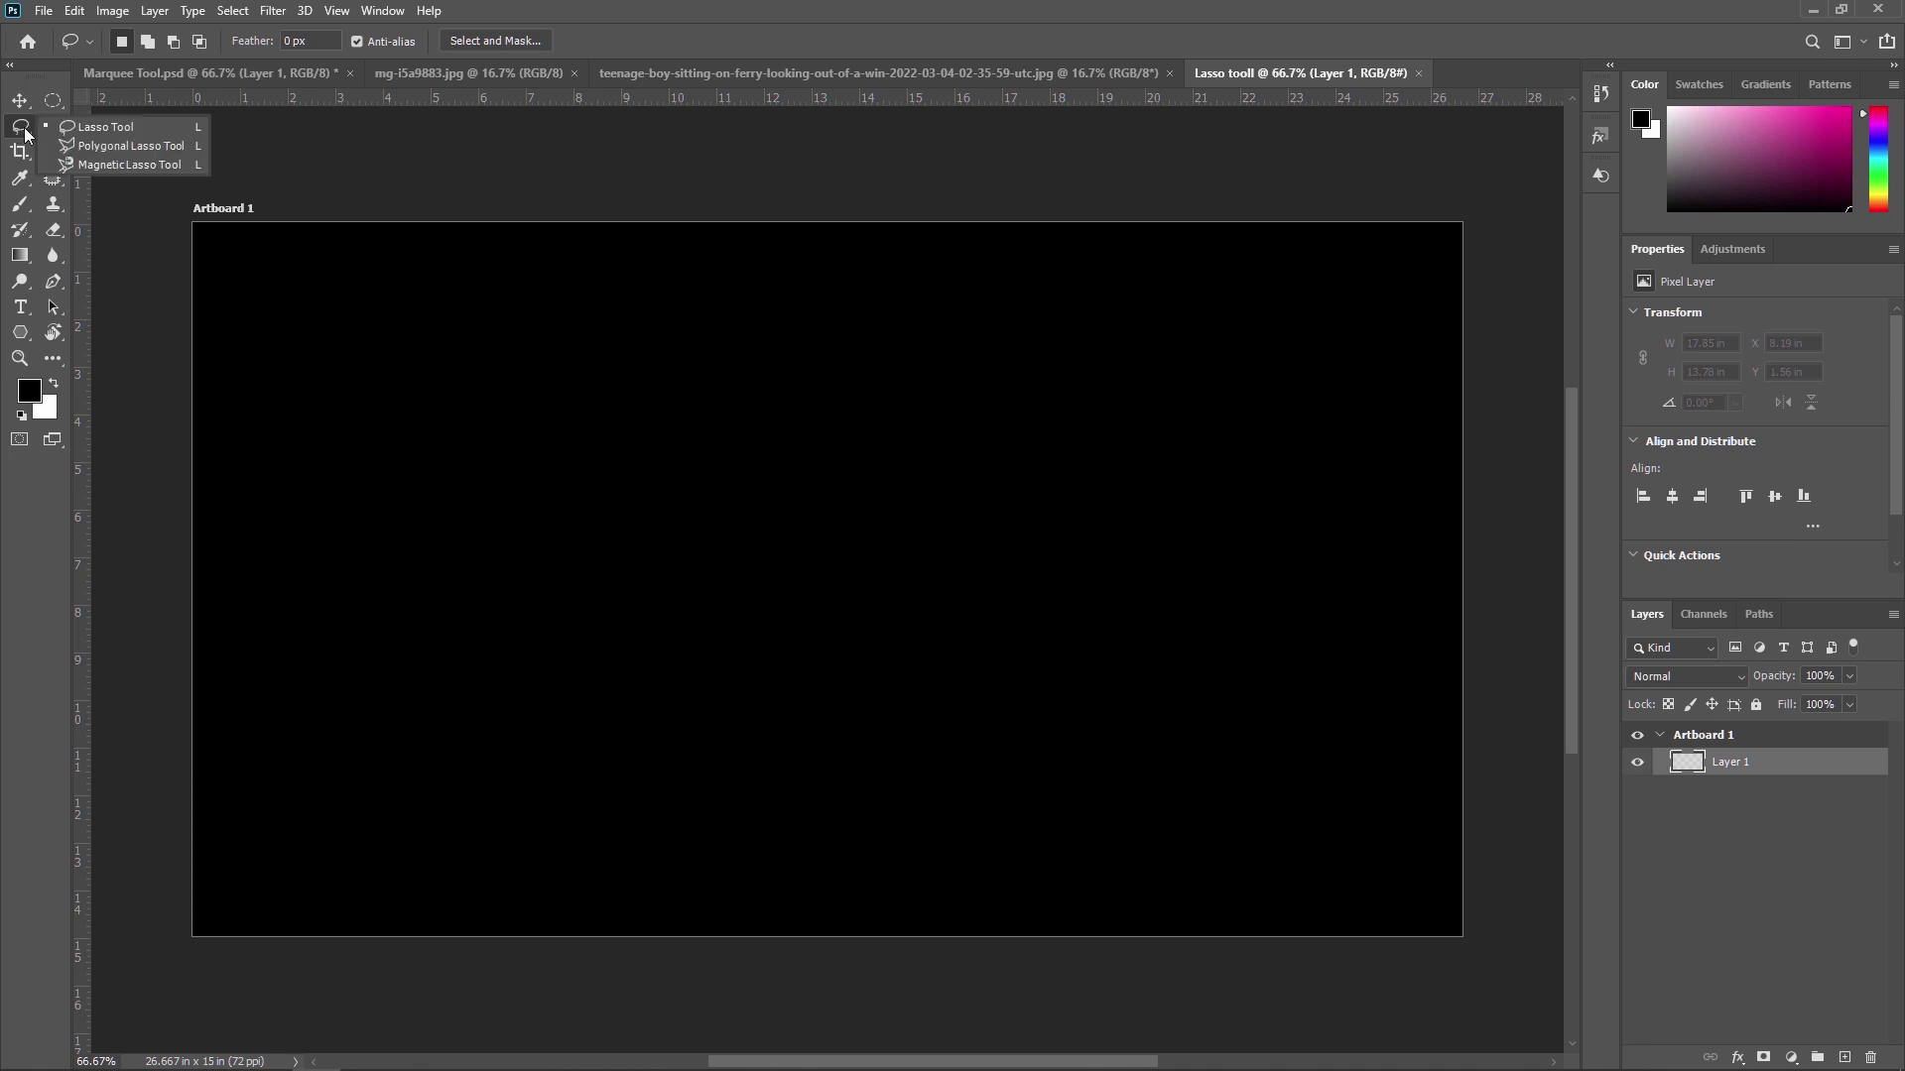
left_click(111, 129)
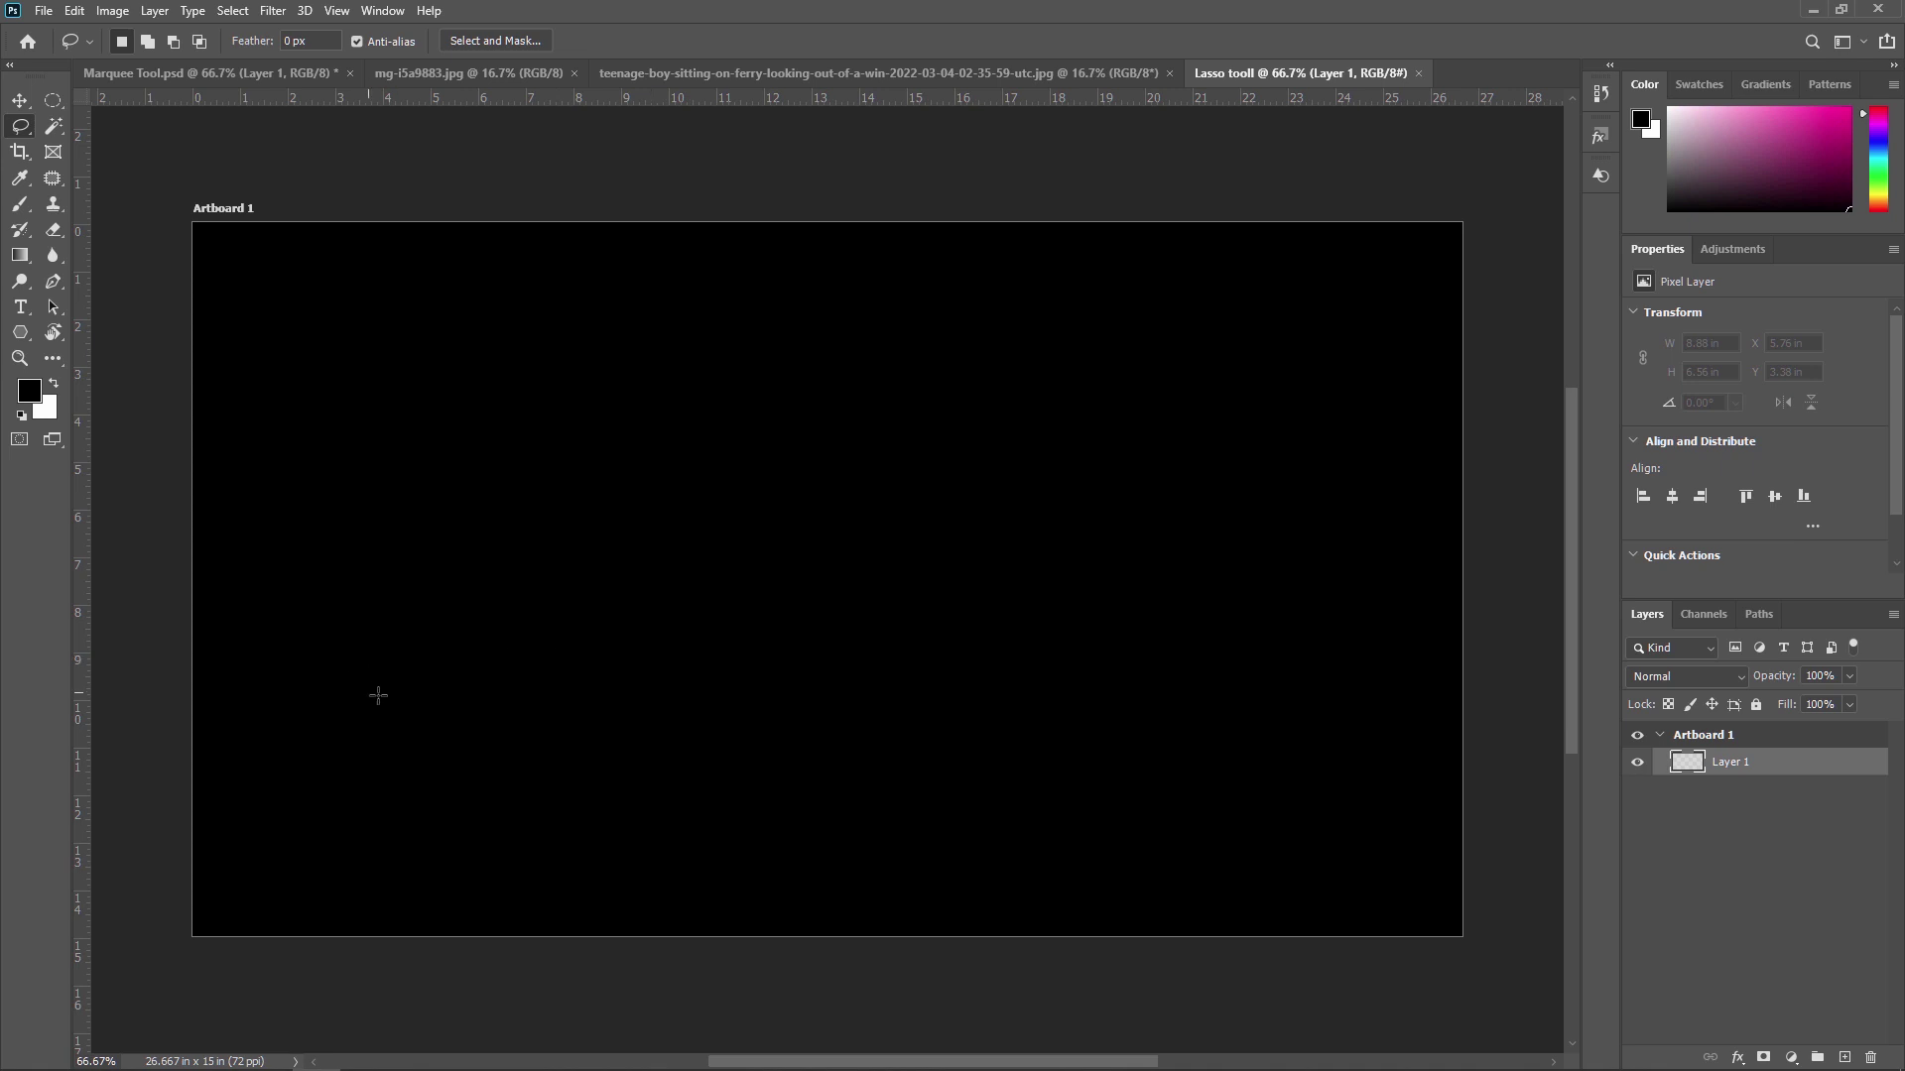
mouse_move(493, 738)
left_mouse_down()
mouse_move(451, 665)
mouse_move(453, 552)
mouse_move(547, 453)
mouse_move(680, 437)
mouse_move(852, 503)
mouse_move(874, 536)
mouse_move(845, 649)
mouse_move(756, 735)
mouse_move(640, 782)
mouse_move(508, 761)
left_mouse_up()
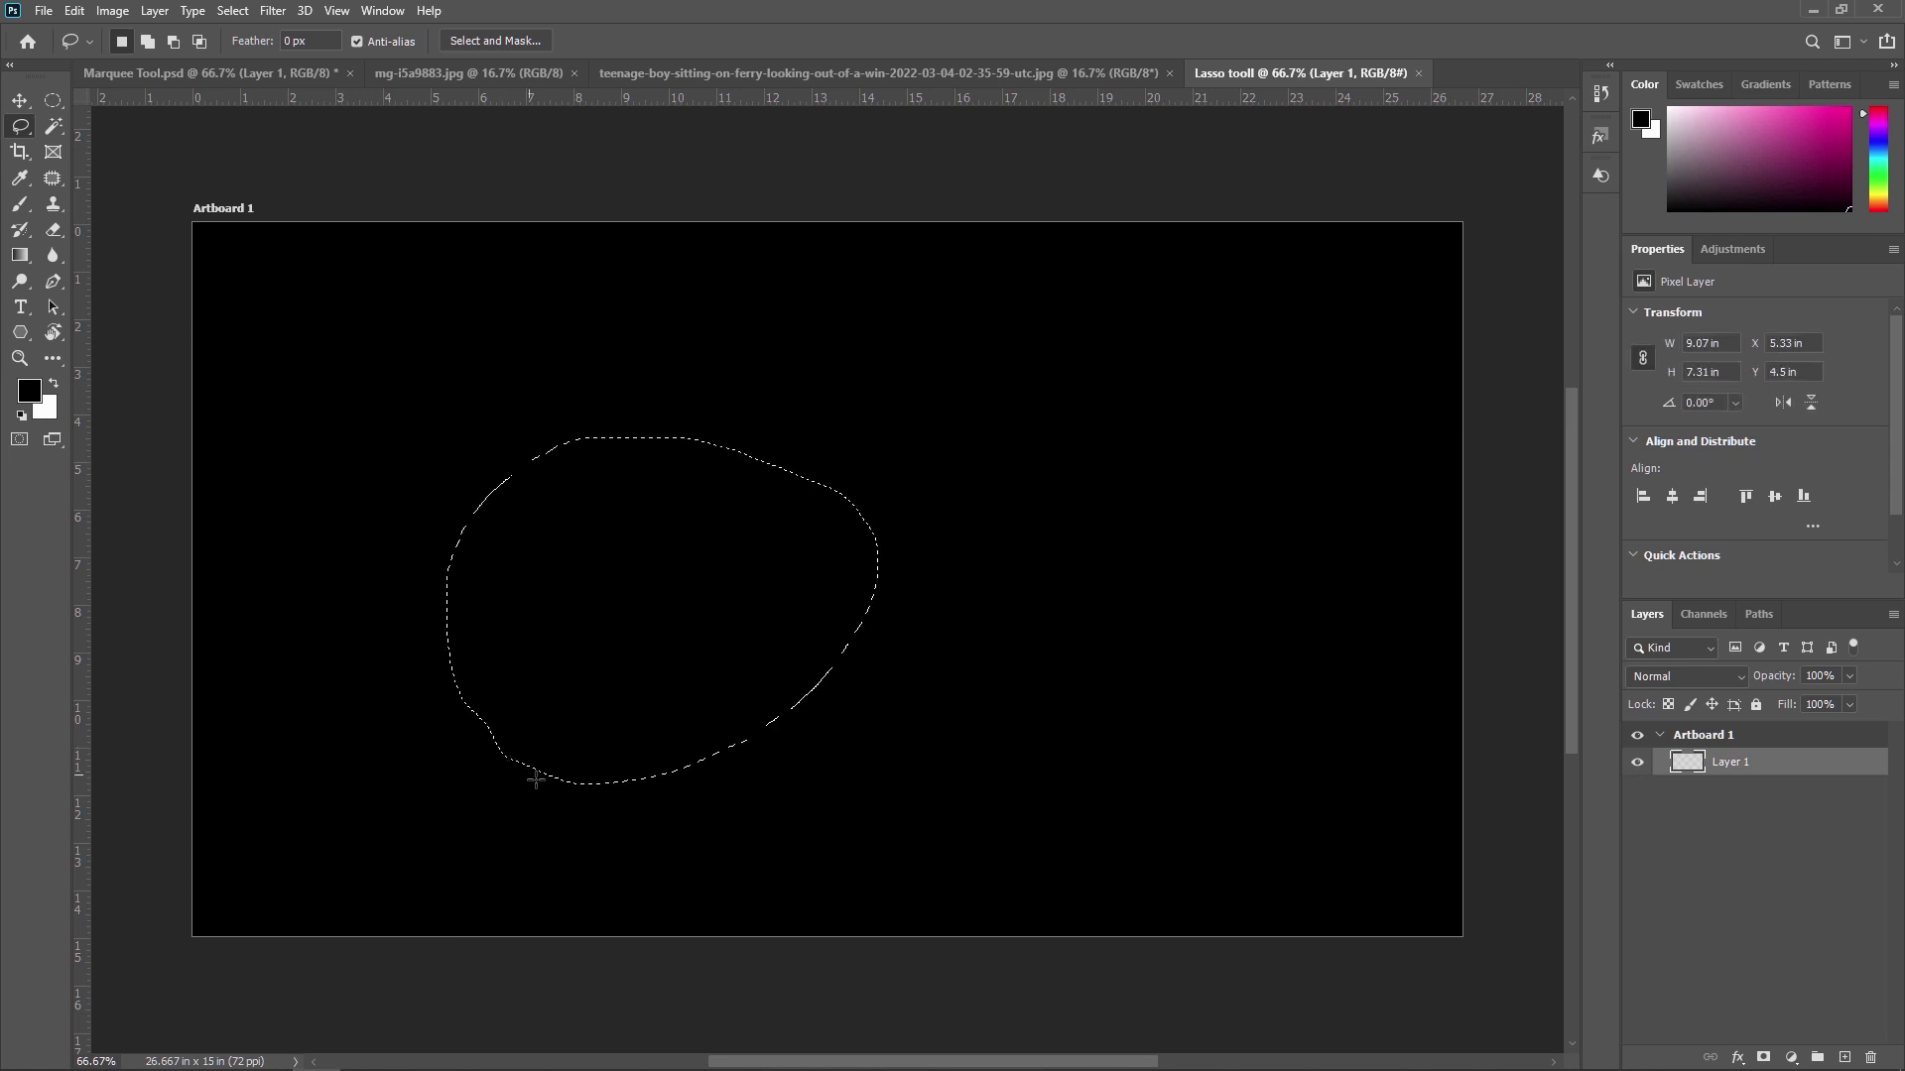
key("ctrl+d")
mouse_move(573, 784)
left_mouse_down()
mouse_move(460, 613)
mouse_move(441, 505)
mouse_move(499, 407)
mouse_move(679, 336)
mouse_move(917, 333)
mouse_move(1080, 382)
mouse_move(1107, 427)
mouse_move(1066, 528)
left_mouse_up()
left_click(251, 318)
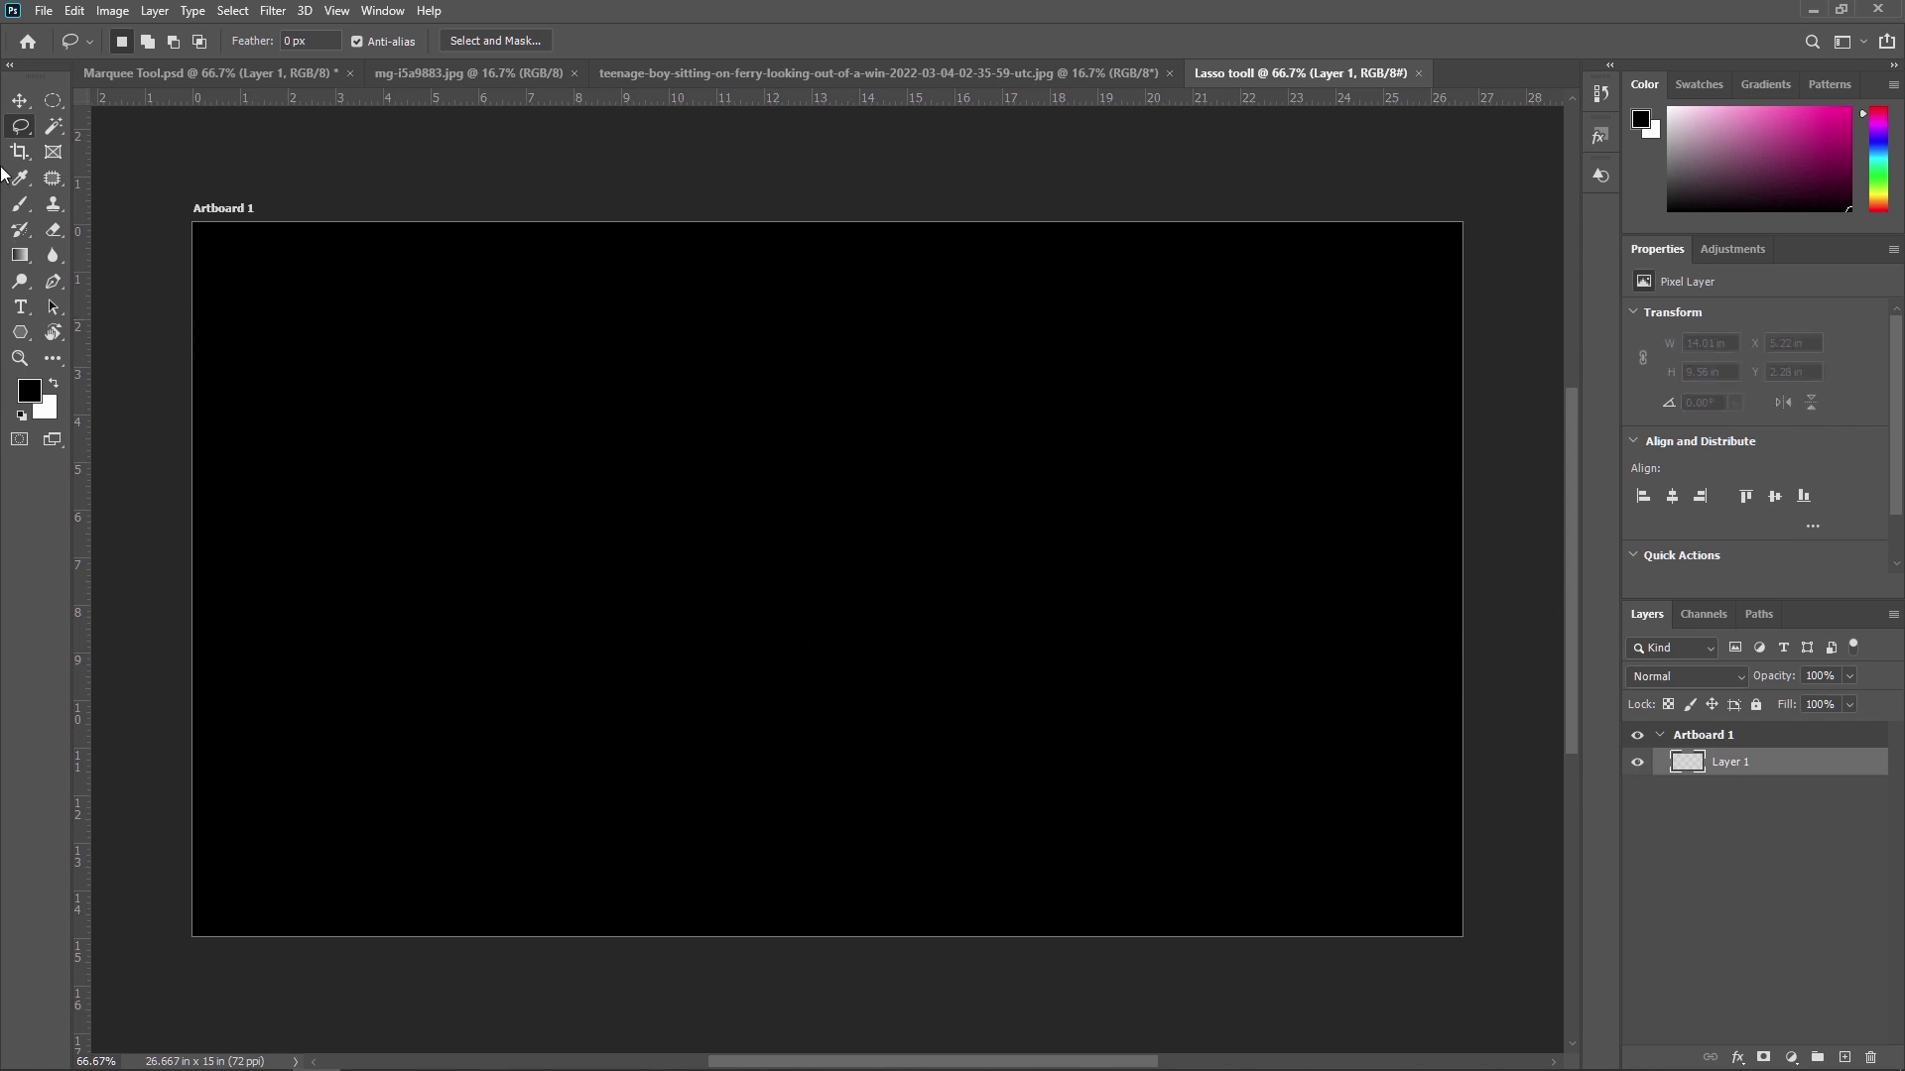
- Pick the freehand Lasso and loop a trial selection on the black artboard
right_click(21, 129)
left_click(80, 125)
mouse_move(479, 608)
left_mouse_down()
mouse_move(453, 513)
mouse_move(460, 419)
mouse_move(532, 360)
mouse_move(622, 346)
left_mouse_up()
mouse_move(898, 410)
left_mouse_down()
mouse_move(890, 524)
mouse_move(782, 613)
mouse_move(647, 683)
mouse_move(578, 686)
mouse_move(480, 608)
left_mouse_up()
left_click(472, 690)
- Deselect with Ctrl+D and draw a fresh freehand selection on the artboard's left side
mouse_move(472, 689)
left_mouse_down()
mouse_move(434, 593)
mouse_move(449, 410)
mouse_move(598, 367)
mouse_move(767, 373)
mouse_move(945, 274)
left_mouse_up()
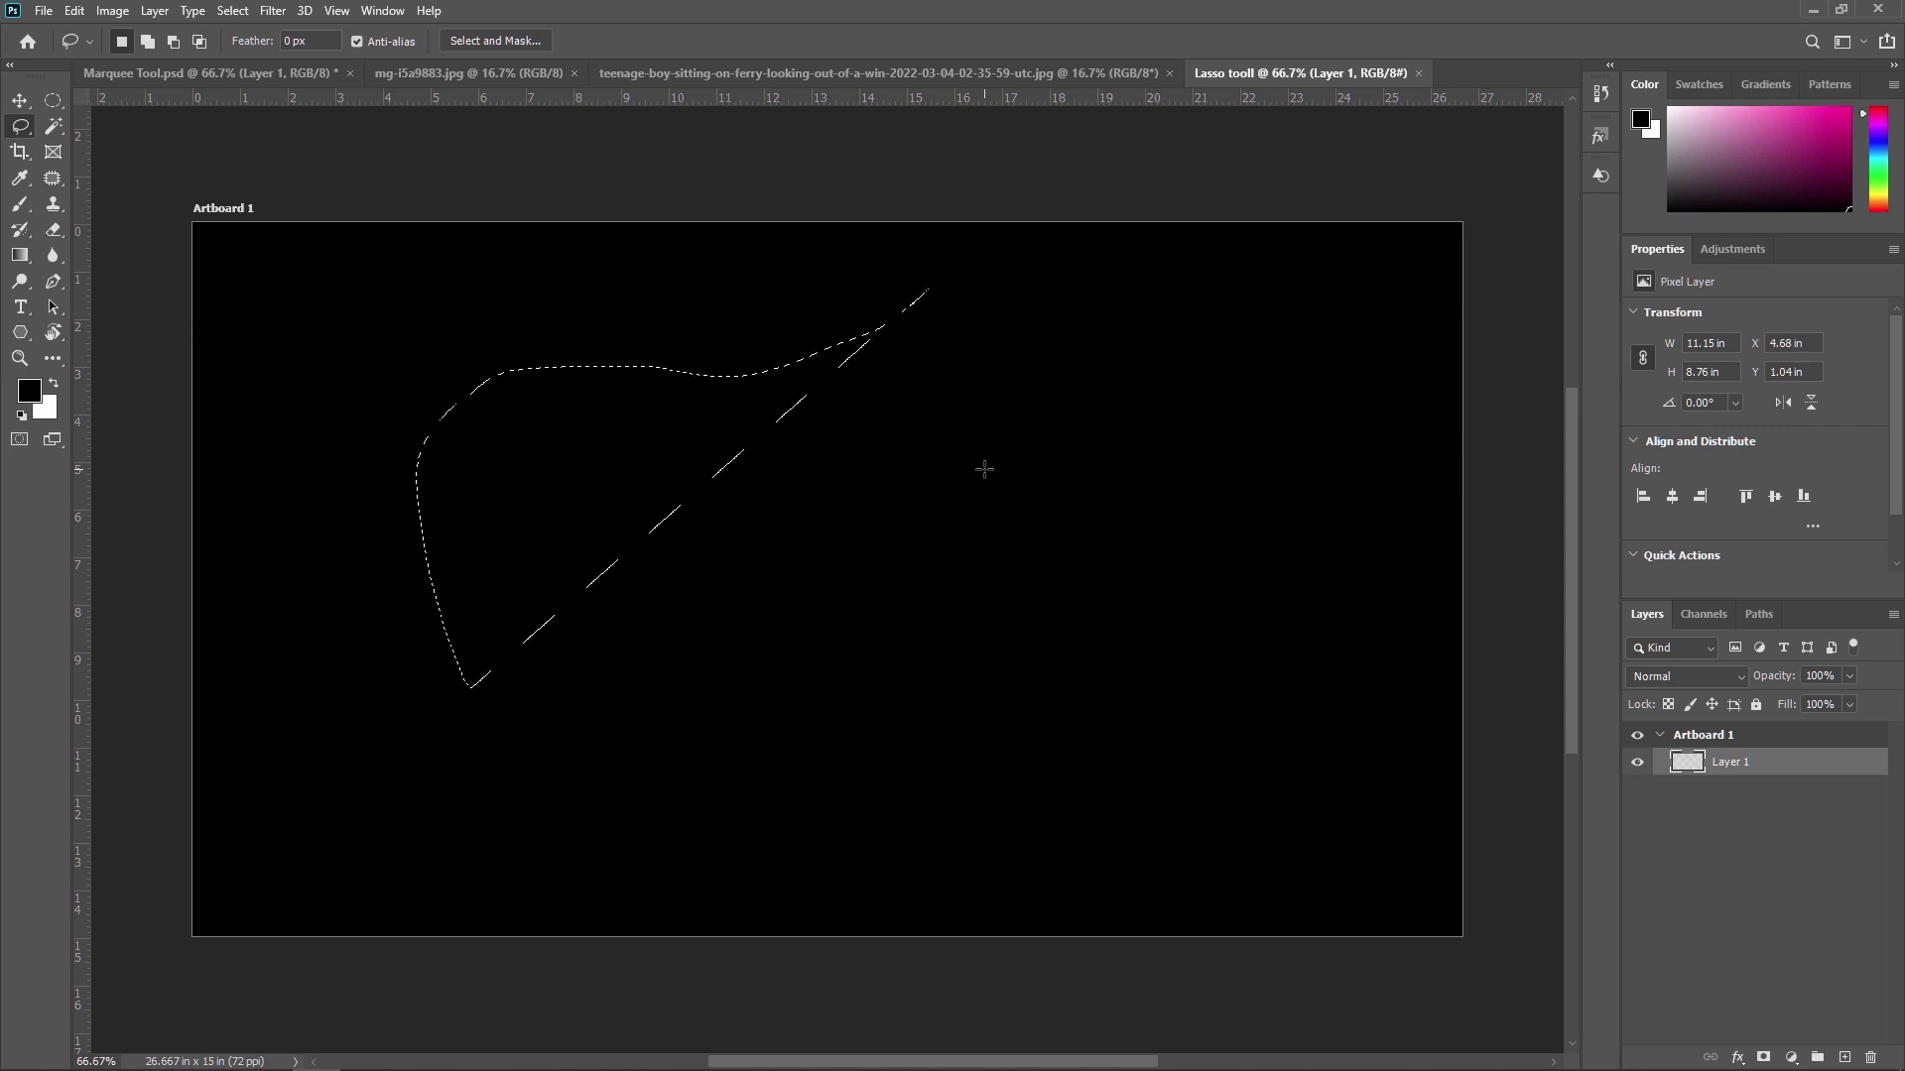
key("ctrl+d")
mouse_move(498, 748)
left_mouse_down()
mouse_move(404, 603)
mouse_move(473, 443)
mouse_move(673, 378)
mouse_move(880, 481)
mouse_move(839, 679)
mouse_move(715, 804)
mouse_move(499, 749)
left_mouse_up()
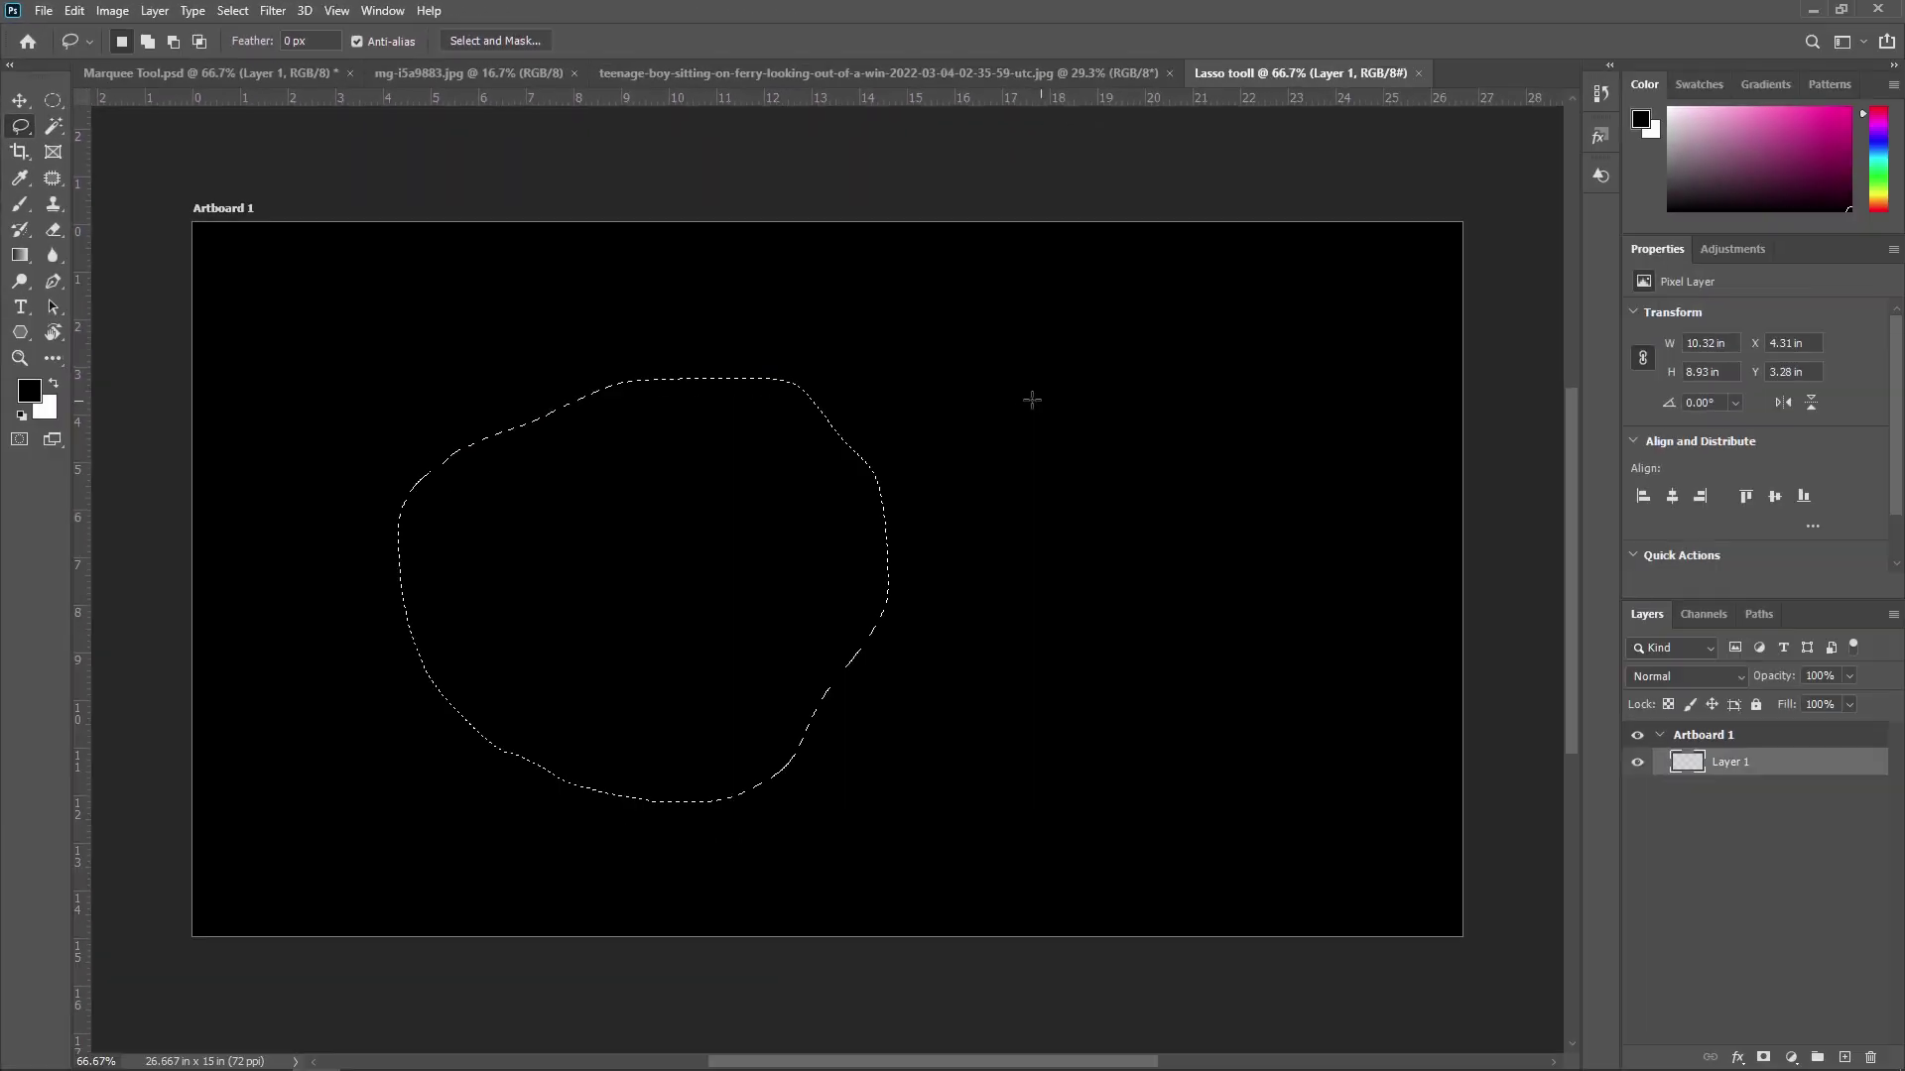
- Lasso a loop, add a larger freehand area, then subtract the right portion to leave a wedge
mouse_move(1035, 397)
left_mouse_down()
mouse_move(990, 481)
mouse_move(1023, 522)
mouse_move(1084, 527)
mouse_move(1160, 482)
mouse_move(1154, 415)
mouse_move(1042, 395)
left_mouse_up()
mouse_move(529, 432)
left_mouse_down()
mouse_move(481, 721)
mouse_move(780, 769)
mouse_move(894, 492)
mouse_move(731, 387)
mouse_move(570, 408)
mouse_move(532, 433)
left_mouse_up()
left_click(148, 41)
mouse_move(1094, 347)
left_mouse_down()
mouse_move(989, 290)
mouse_move(917, 280)
mouse_move(843, 302)
mouse_move(796, 389)
mouse_move(803, 587)
mouse_move(891, 686)
mouse_move(1009, 668)
mouse_move(1088, 514)
mouse_move(1095, 346)
left_mouse_up()
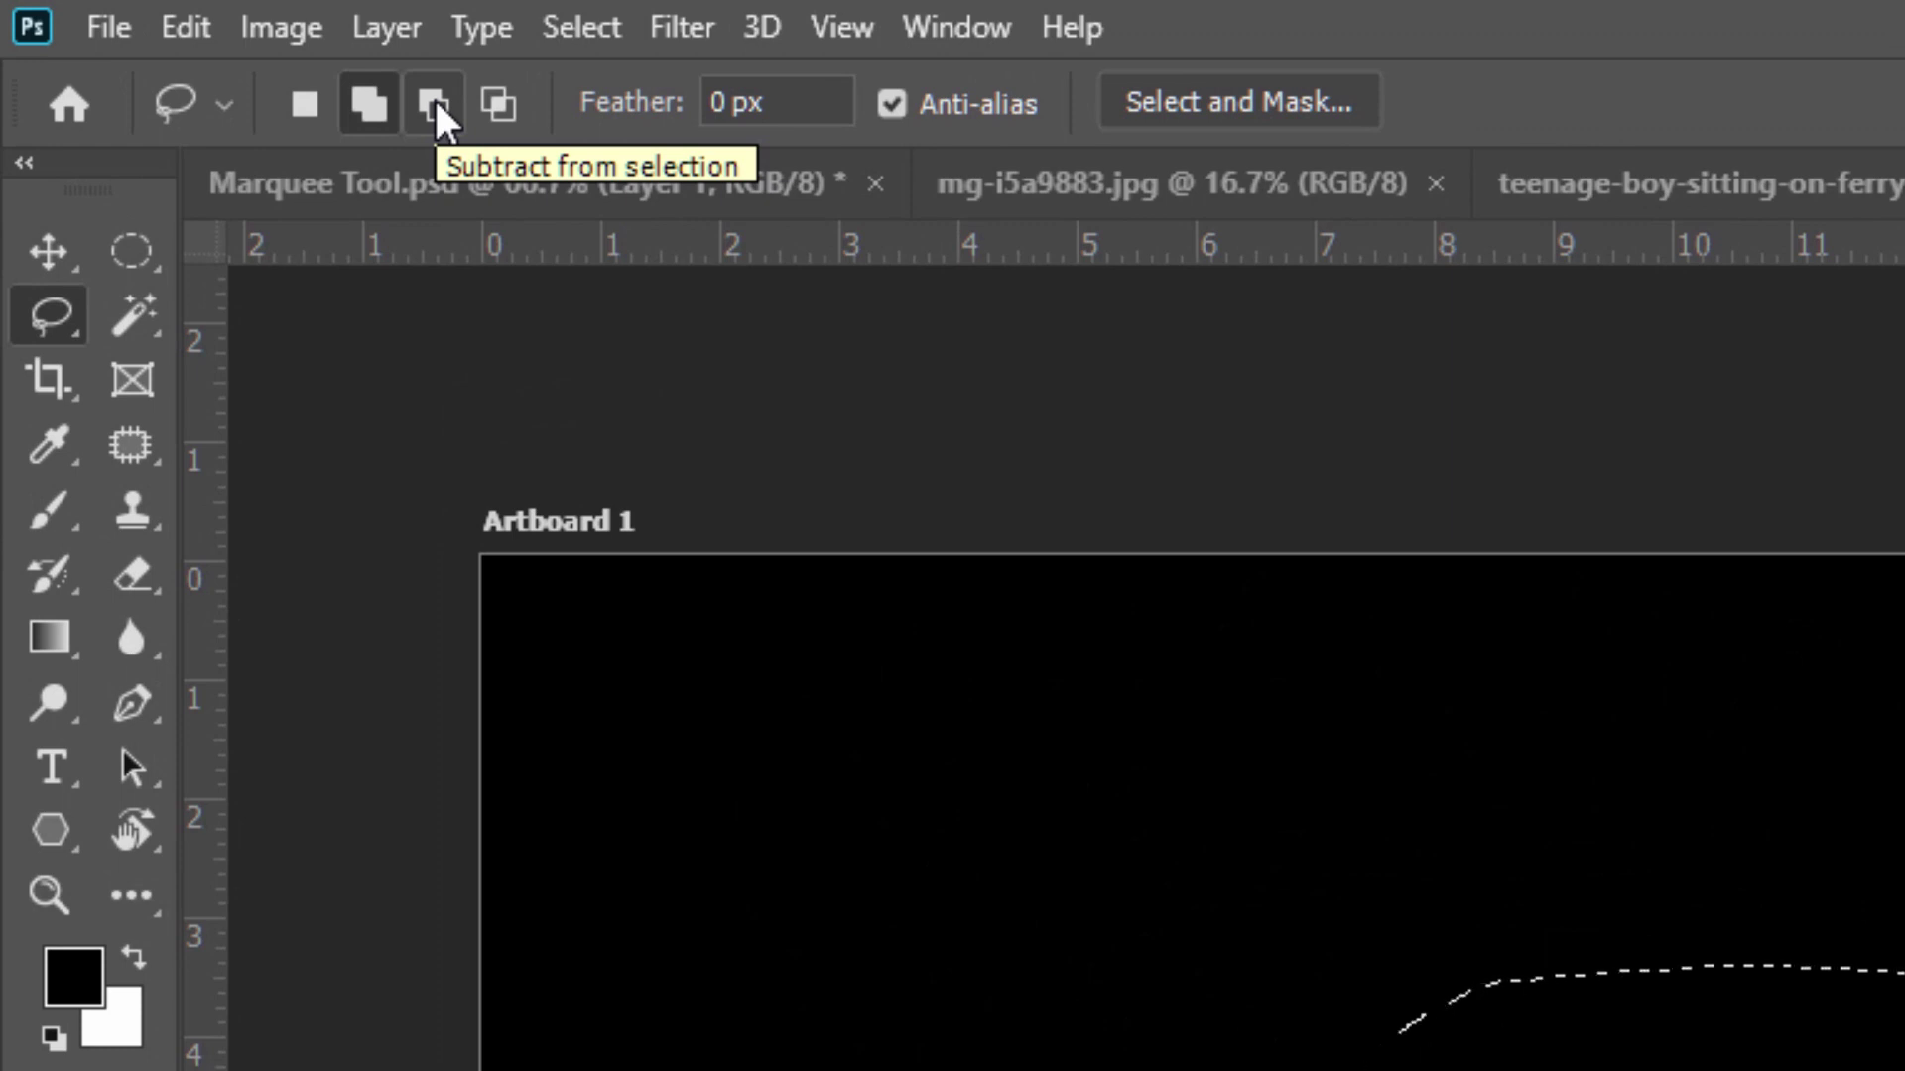
left_click(436, 99)
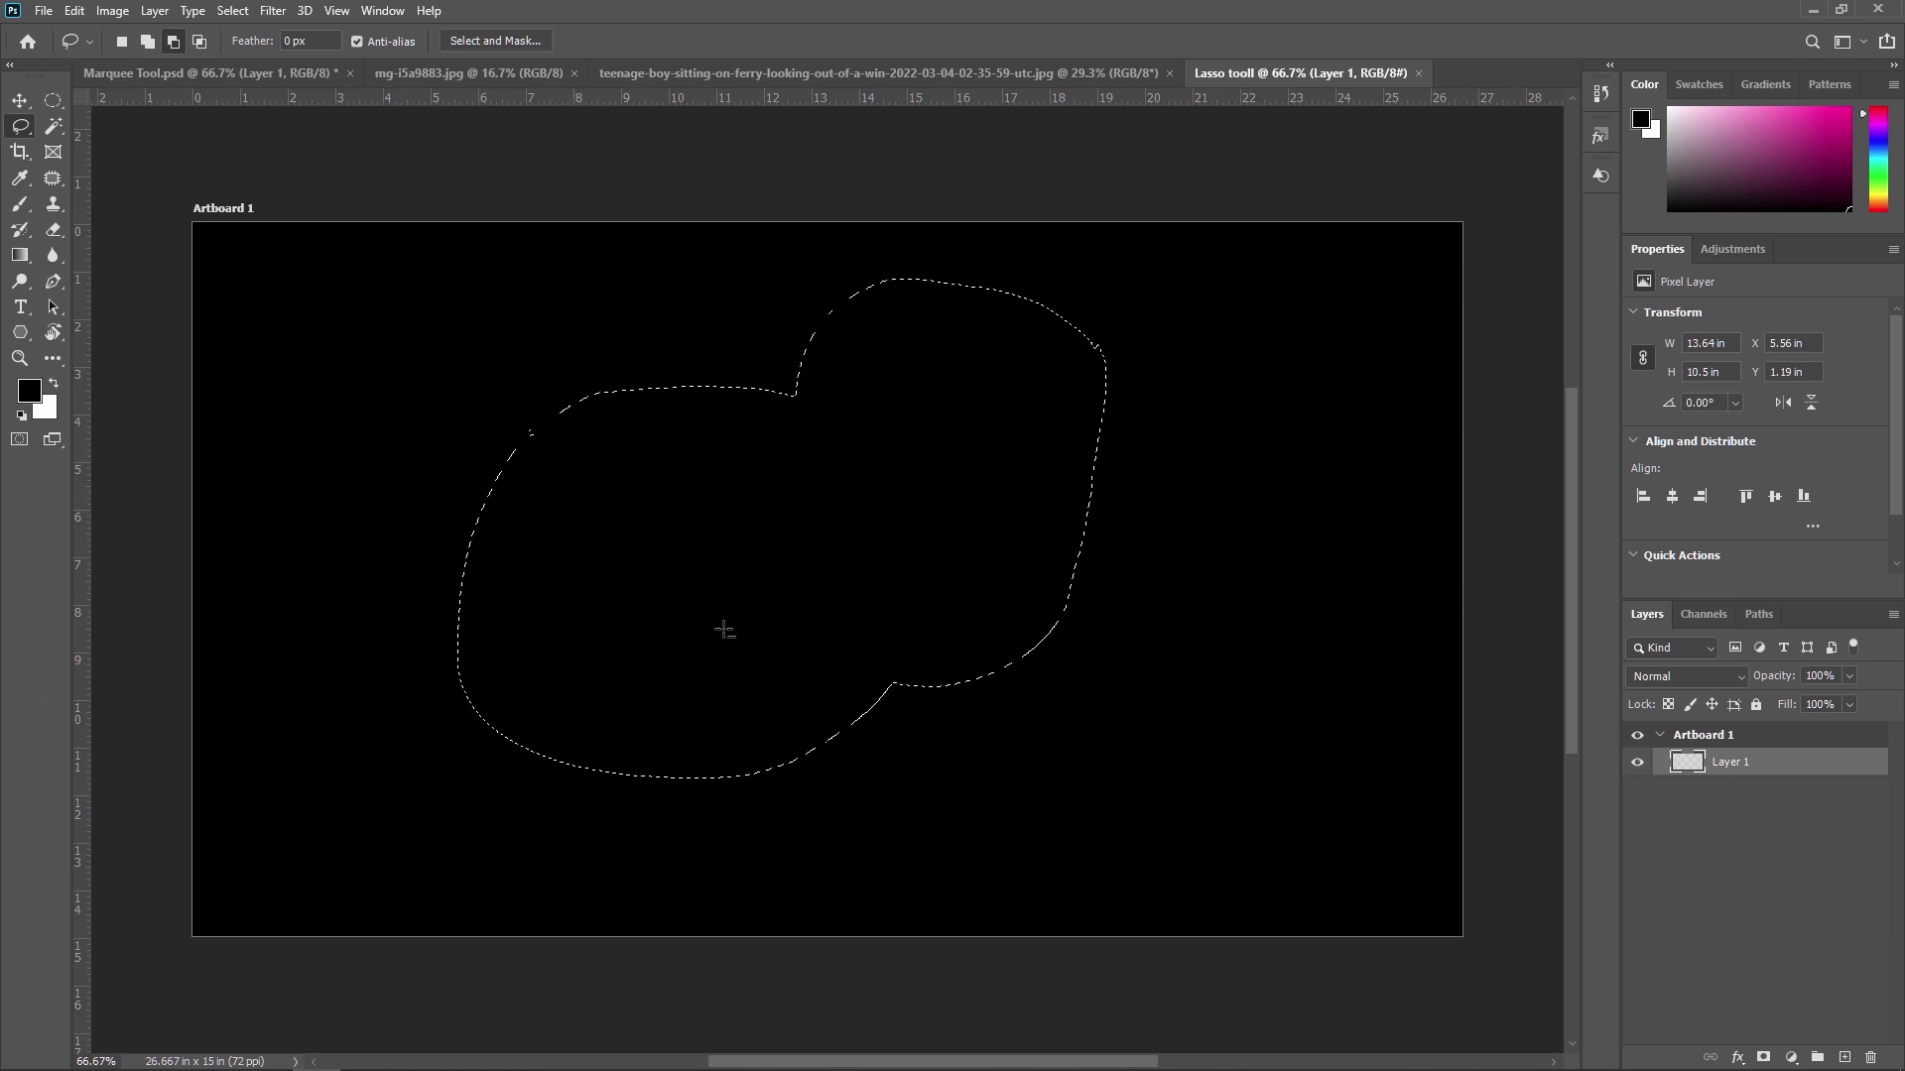
mouse_move(1116, 262)
left_mouse_down()
mouse_move(1010, 232)
mouse_move(785, 234)
mouse_move(656, 275)
mouse_move(628, 373)
mouse_move(773, 730)
mouse_move(842, 797)
mouse_move(1127, 721)
mouse_move(1212, 480)
mouse_move(1104, 317)
mouse_move(1113, 256)
left_mouse_up()
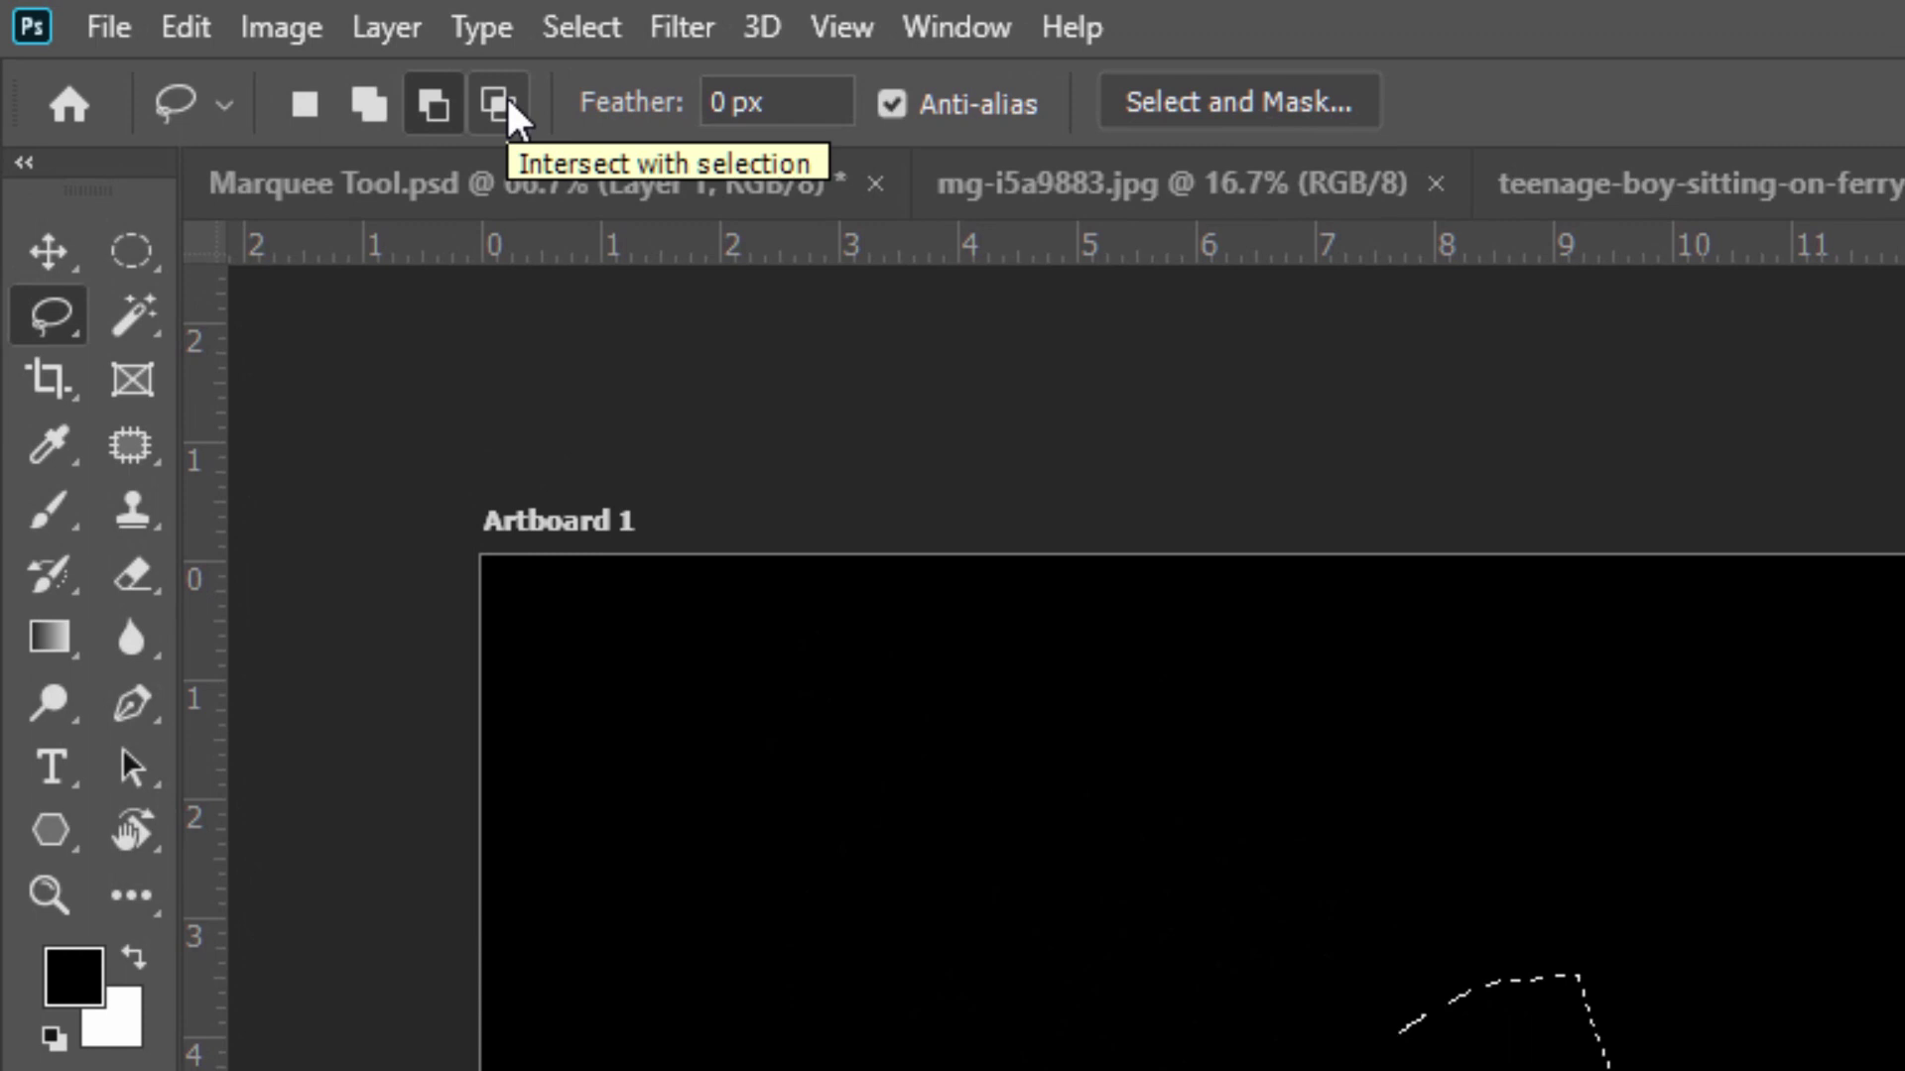
- Intersect the wedge with an overlapping freehand shape, deselect, and switch to Marquee Tool.psd
left_click(459, 95)
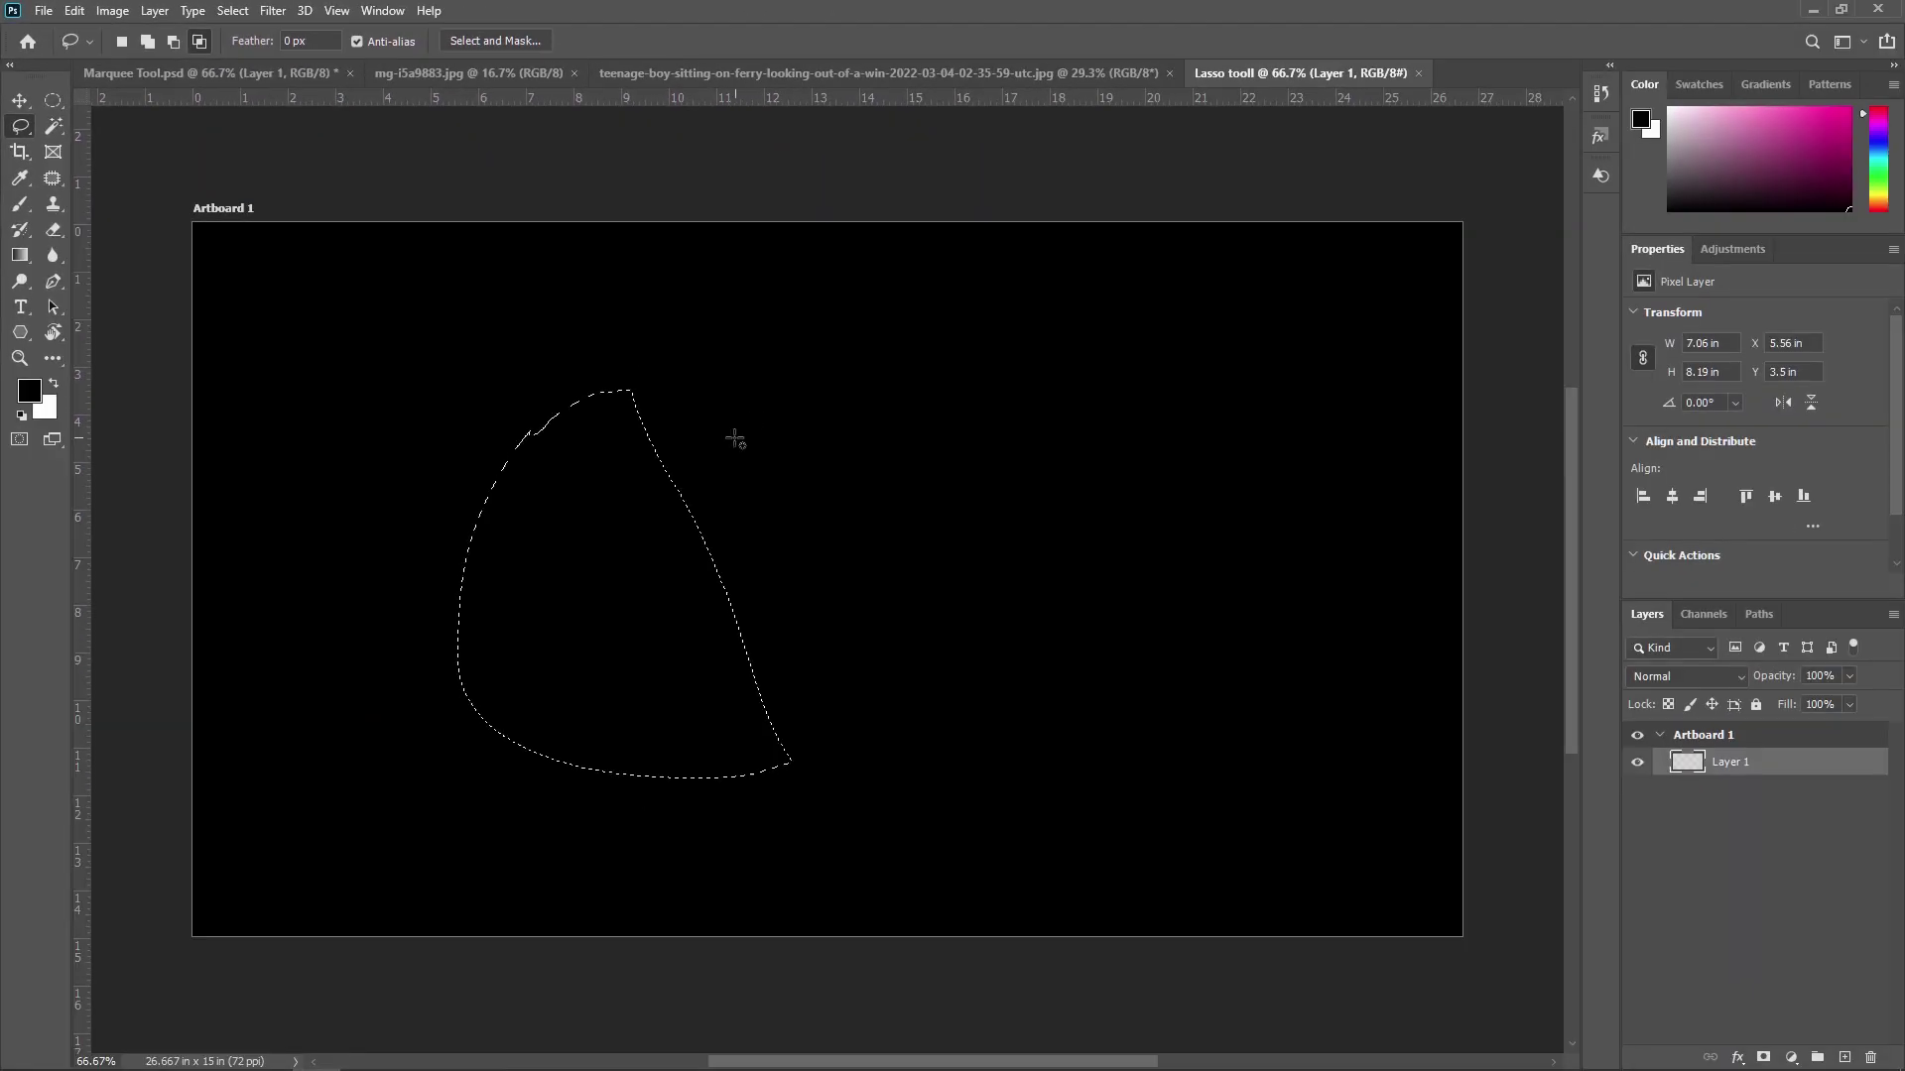
mouse_move(758, 418)
left_mouse_down()
mouse_move(614, 494)
mouse_move(620, 592)
mouse_move(685, 650)
mouse_move(794, 648)
mouse_move(837, 584)
mouse_move(795, 435)
mouse_move(759, 417)
left_mouse_up()
key("ctrl+d")
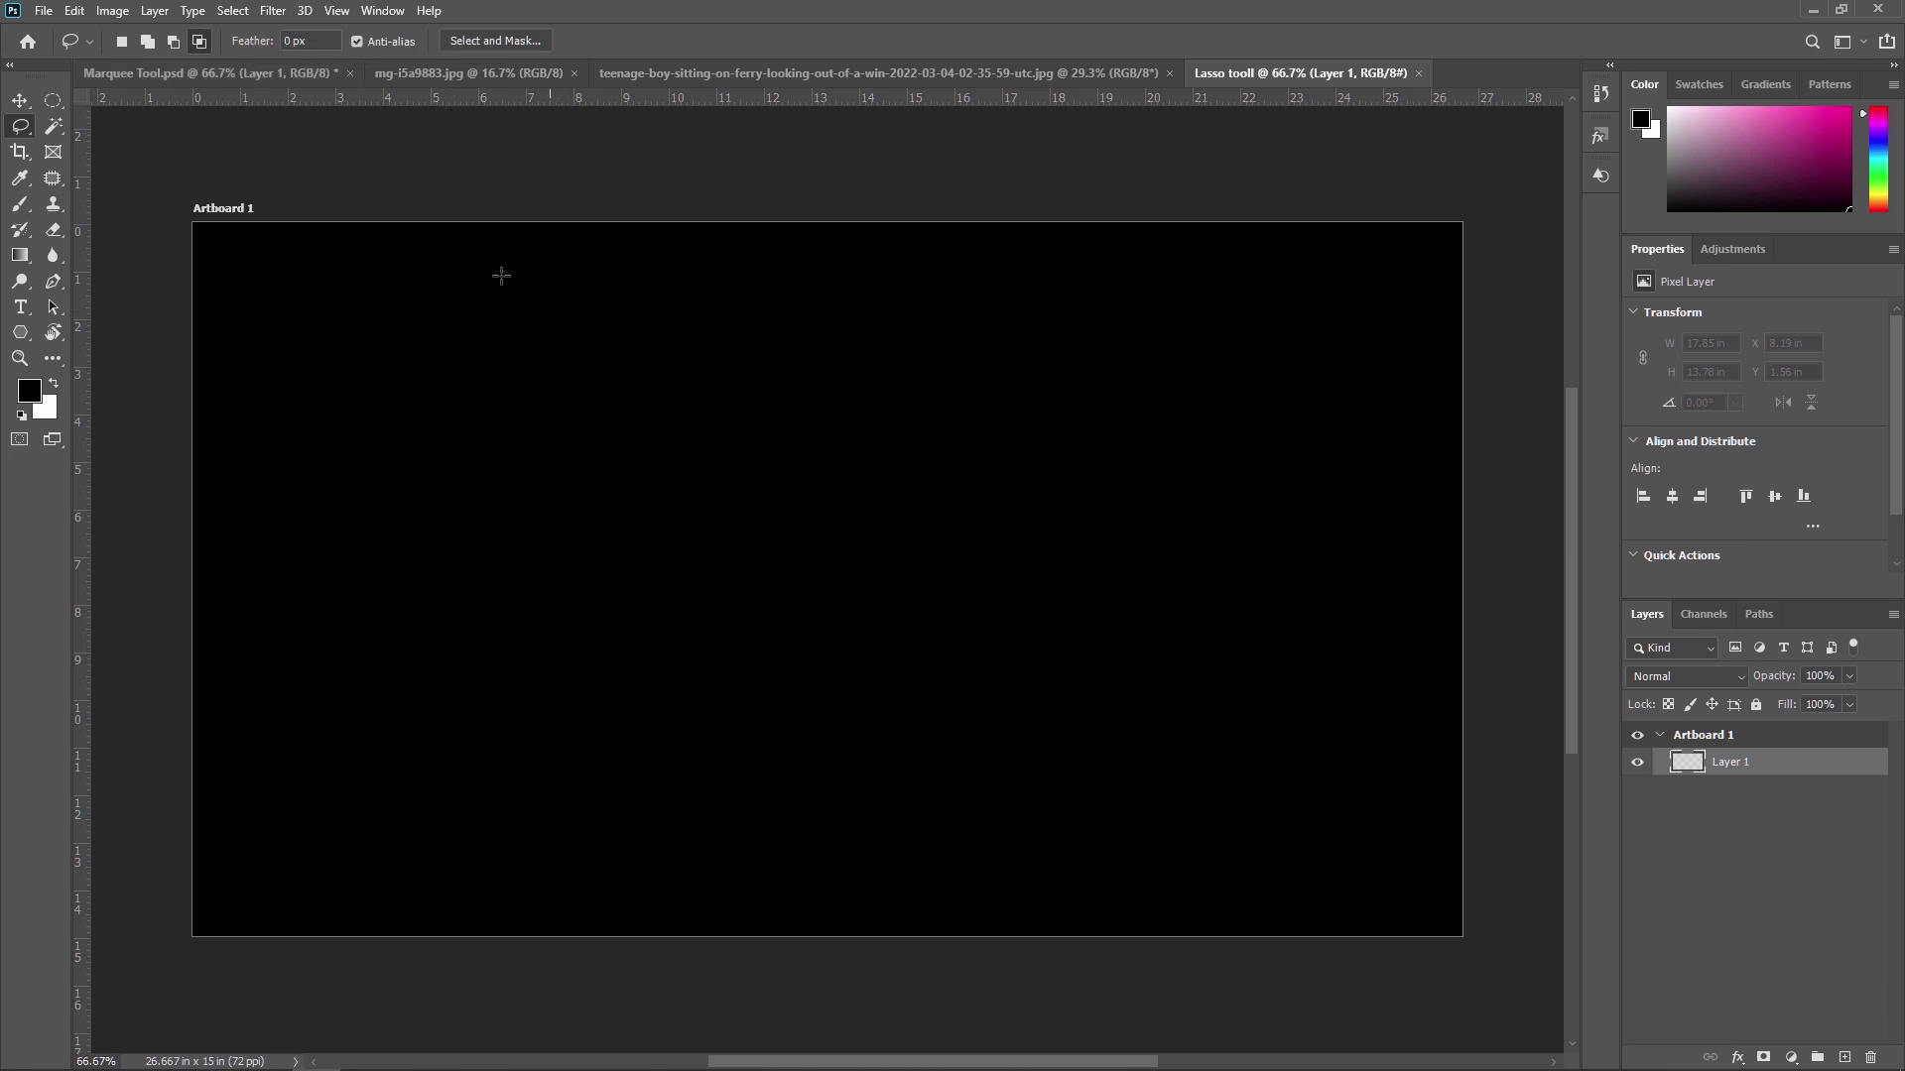
key("ctrl+Tab")
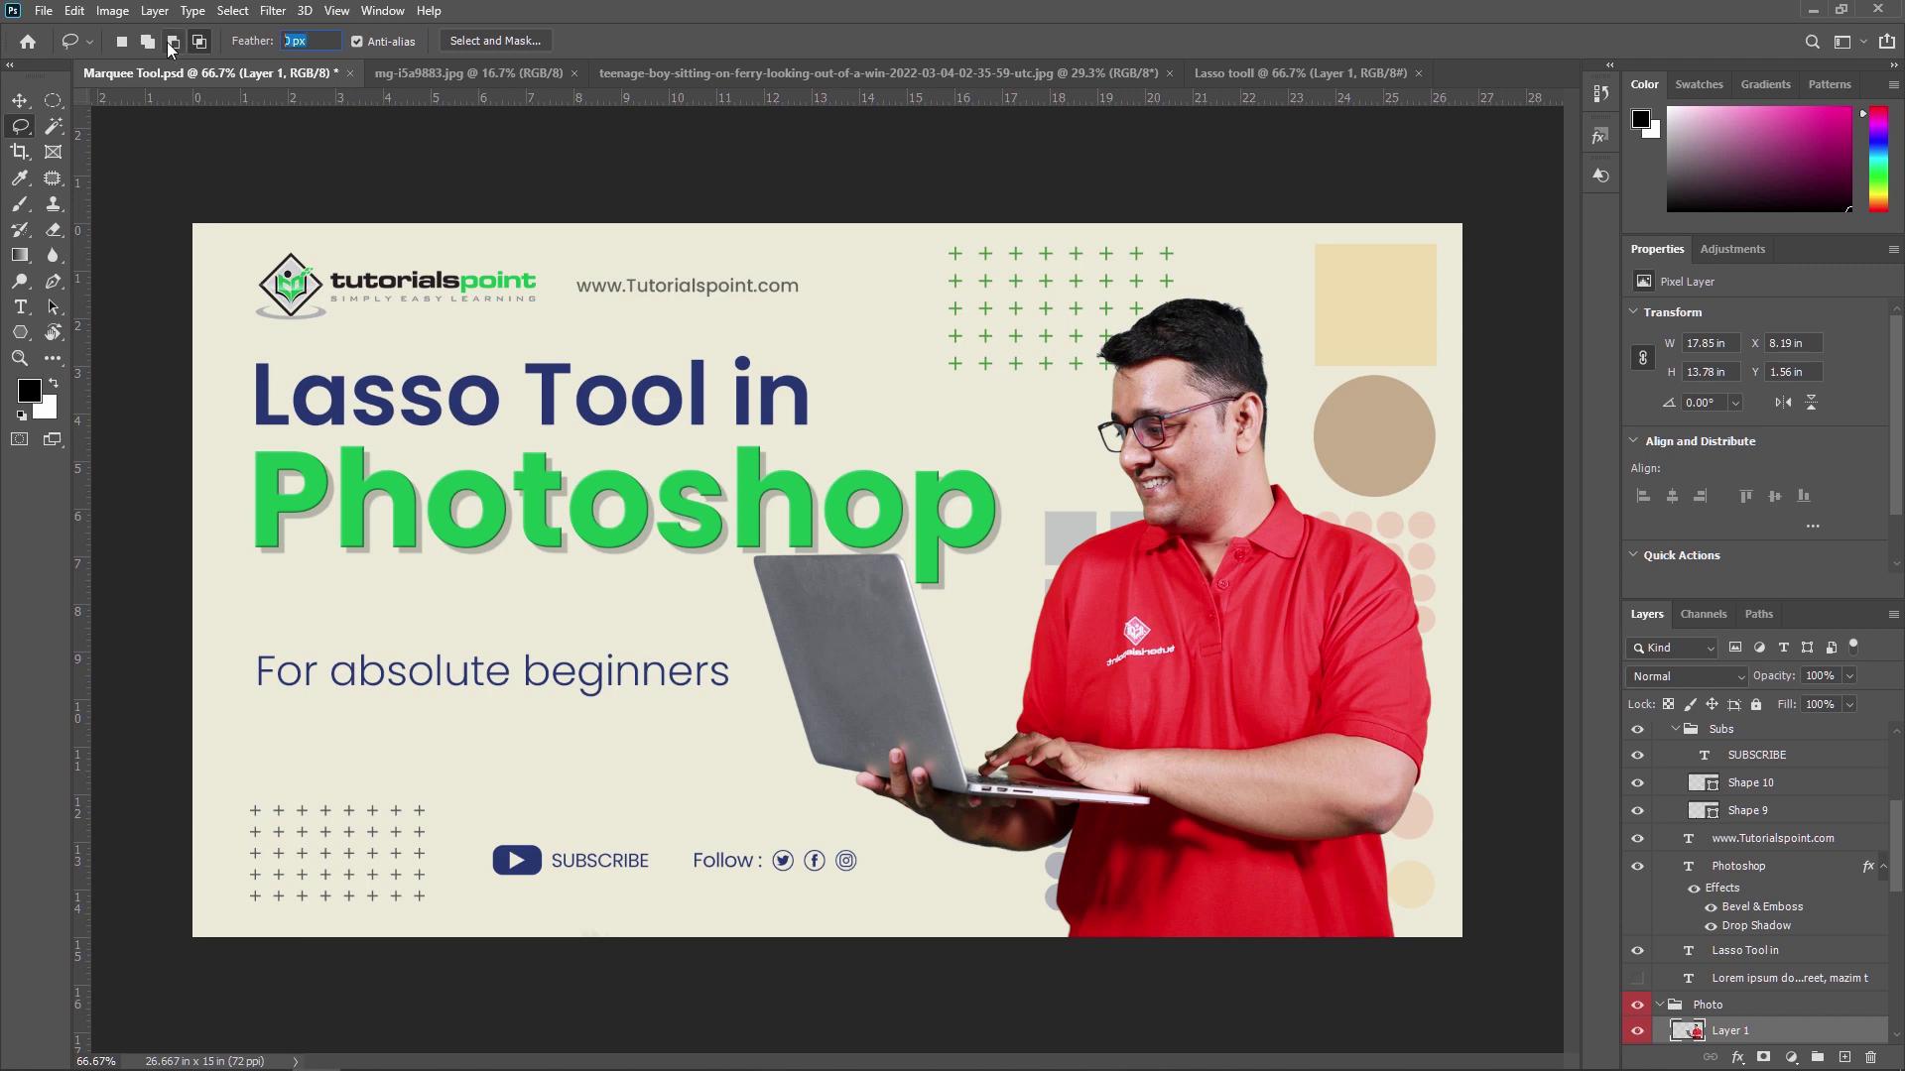
- Set the lasso Feather to 10 px in New selection mode and select the Photoshop text layer
type("10")
key("Return")
left_click(122, 42)
key("v")
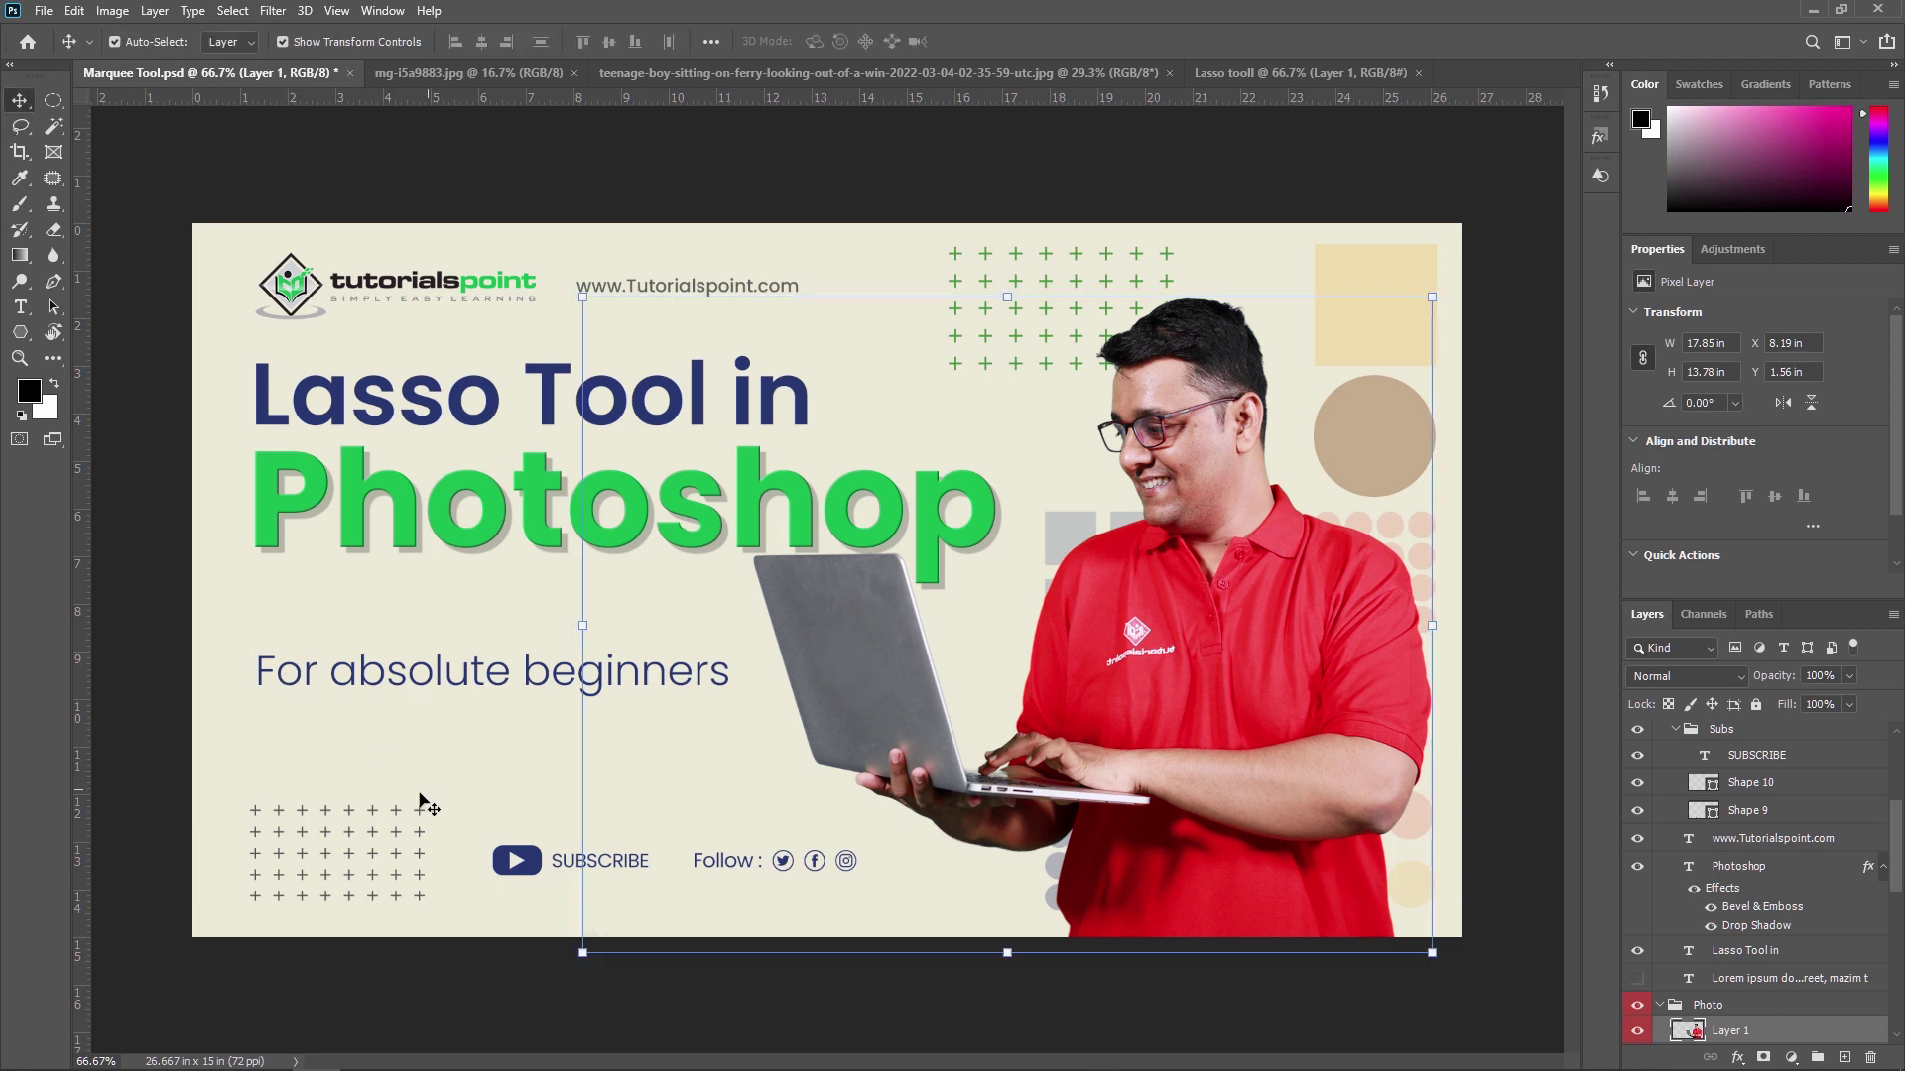
right_click(401, 490)
left_click(462, 517)
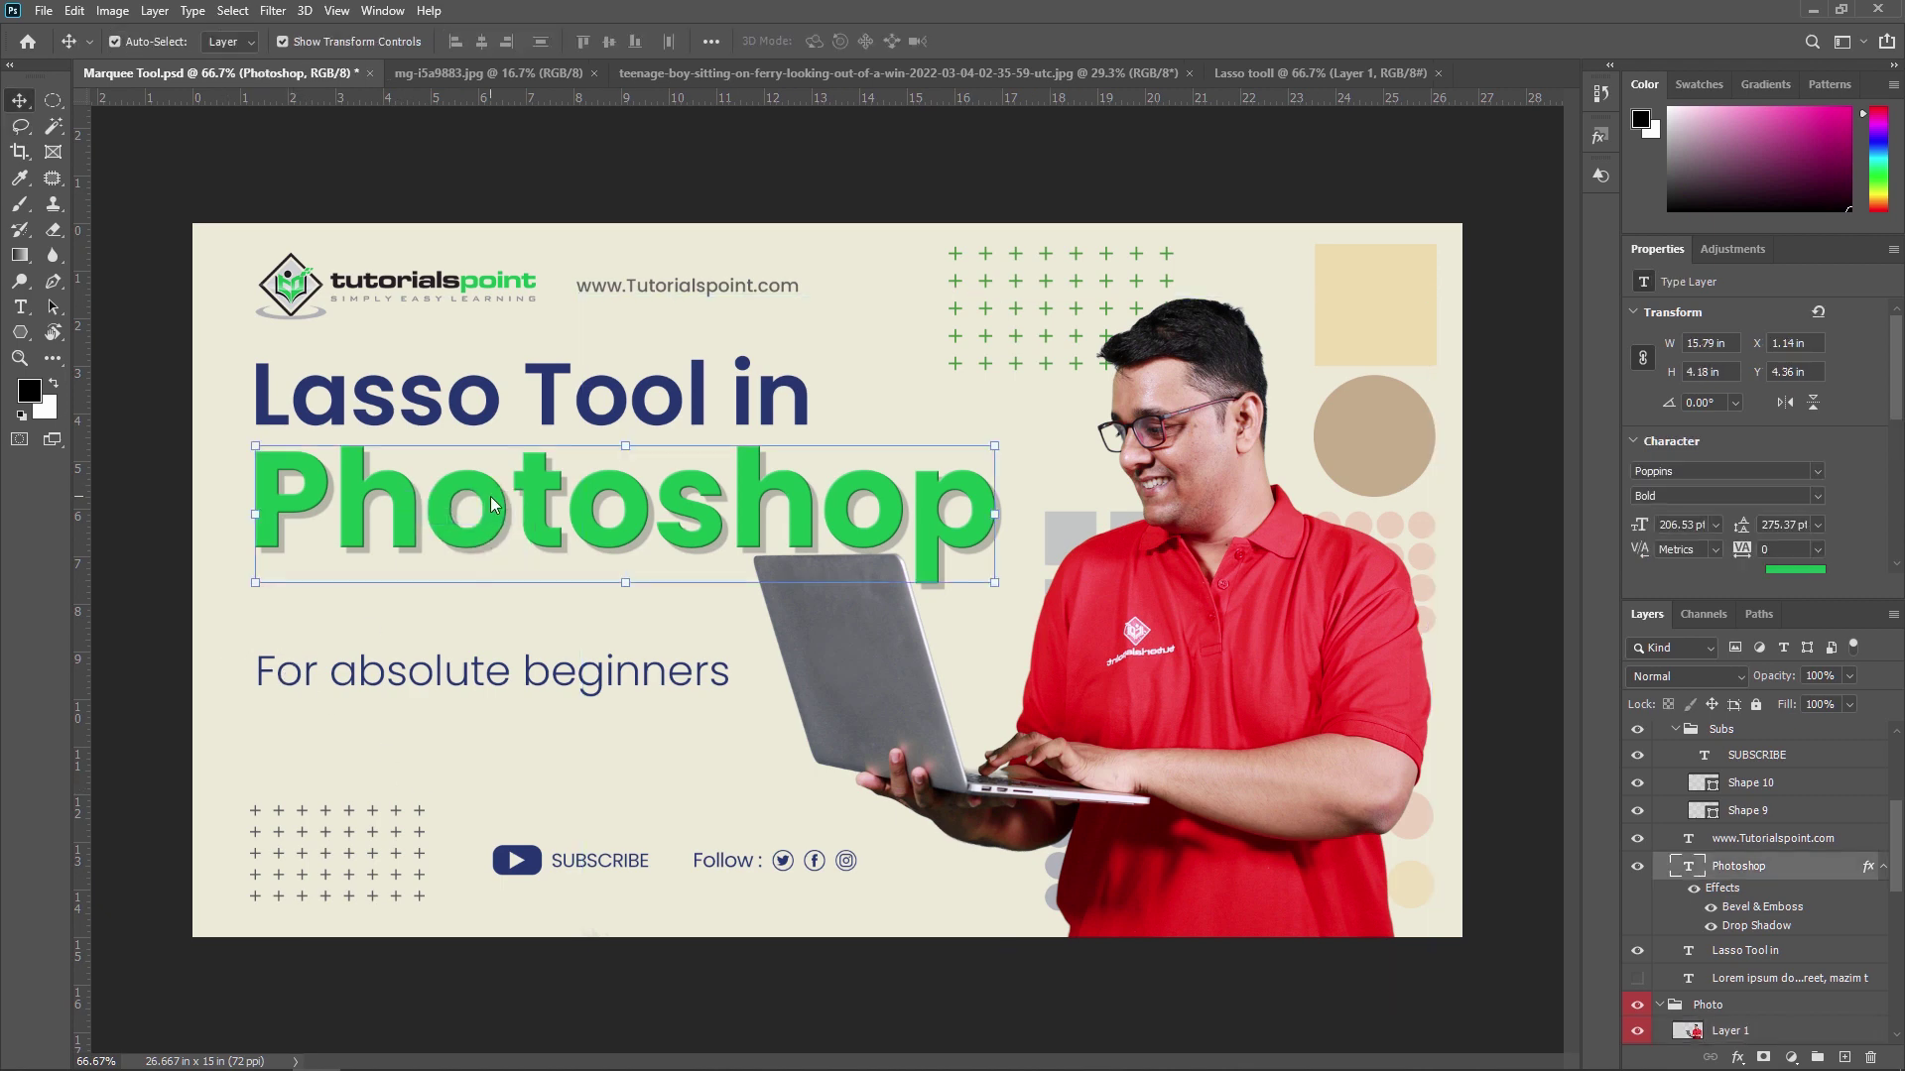
left_click(19, 126)
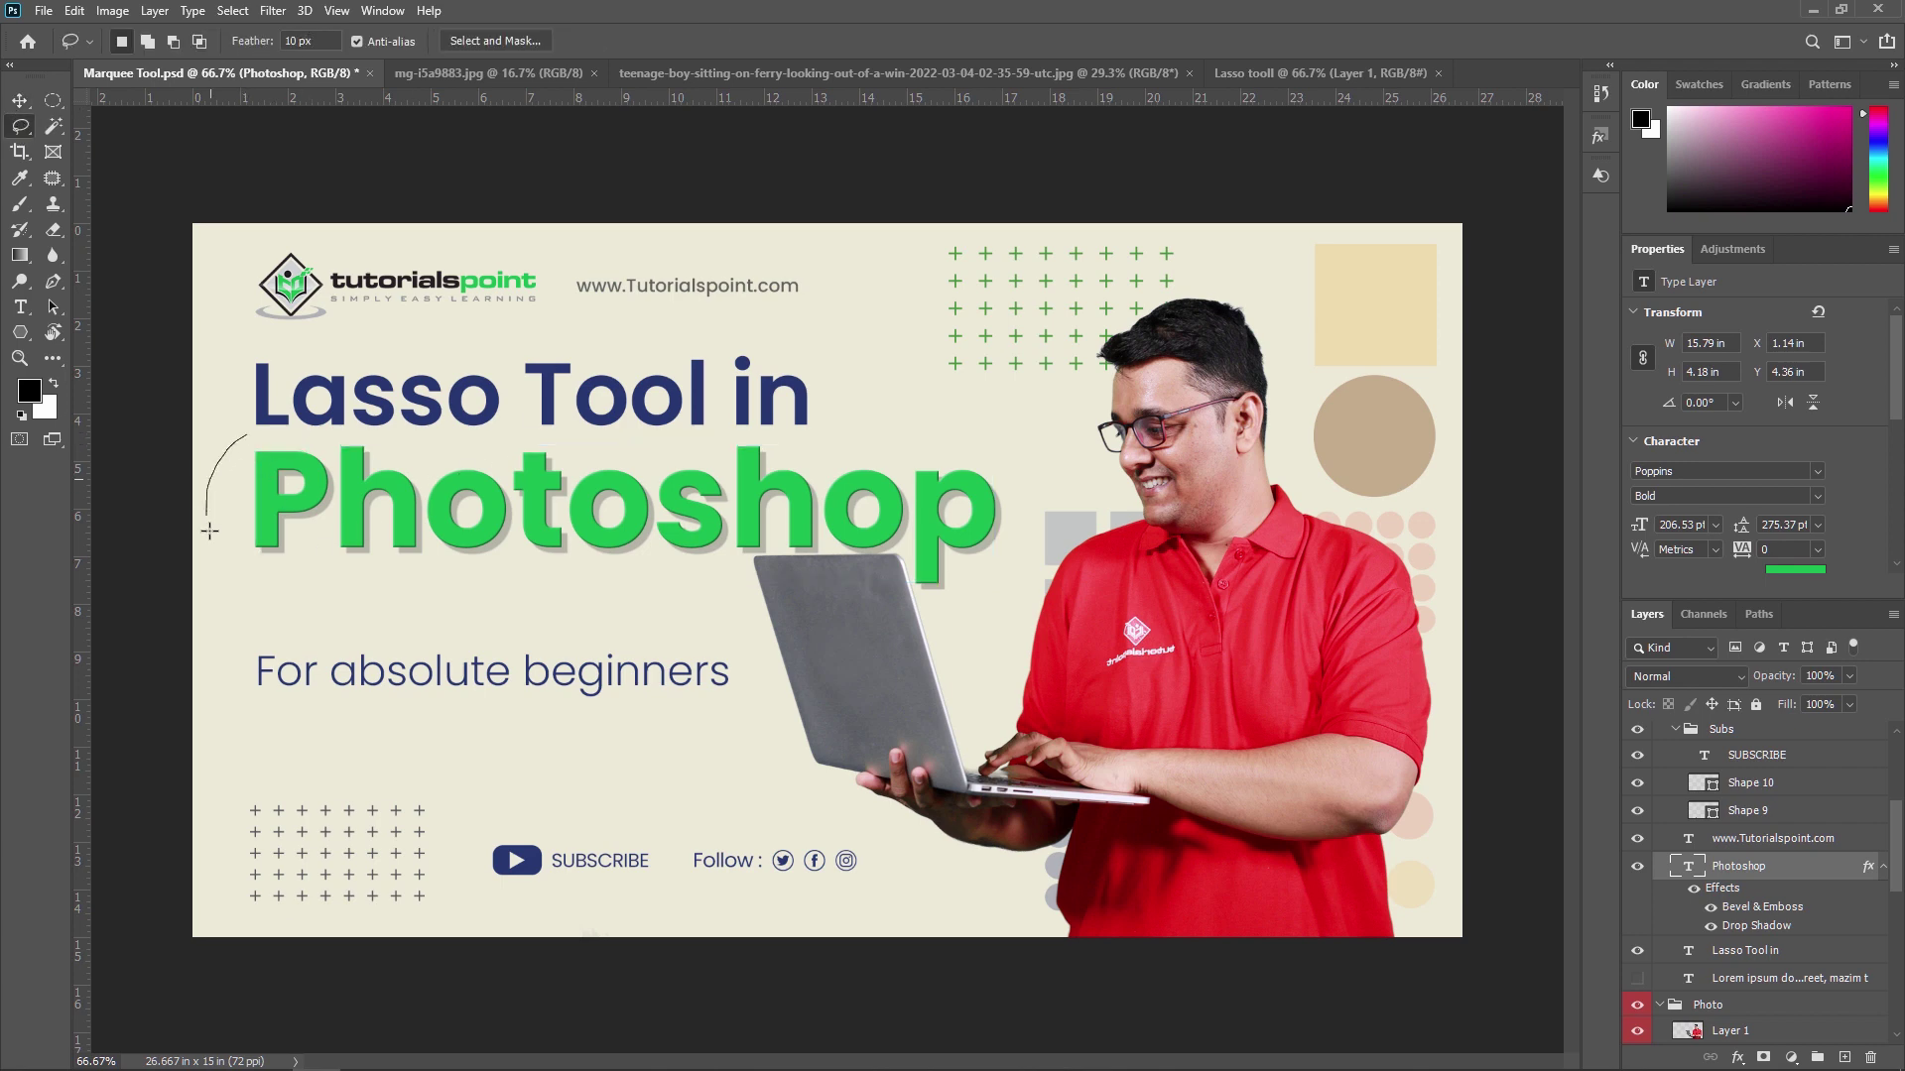
- Copy the lassoed P to a new layer, hide the original text, inspect its soft edge, then delete it
left_click_drag(254, 437, 256, 440)
key("ctrl+j")
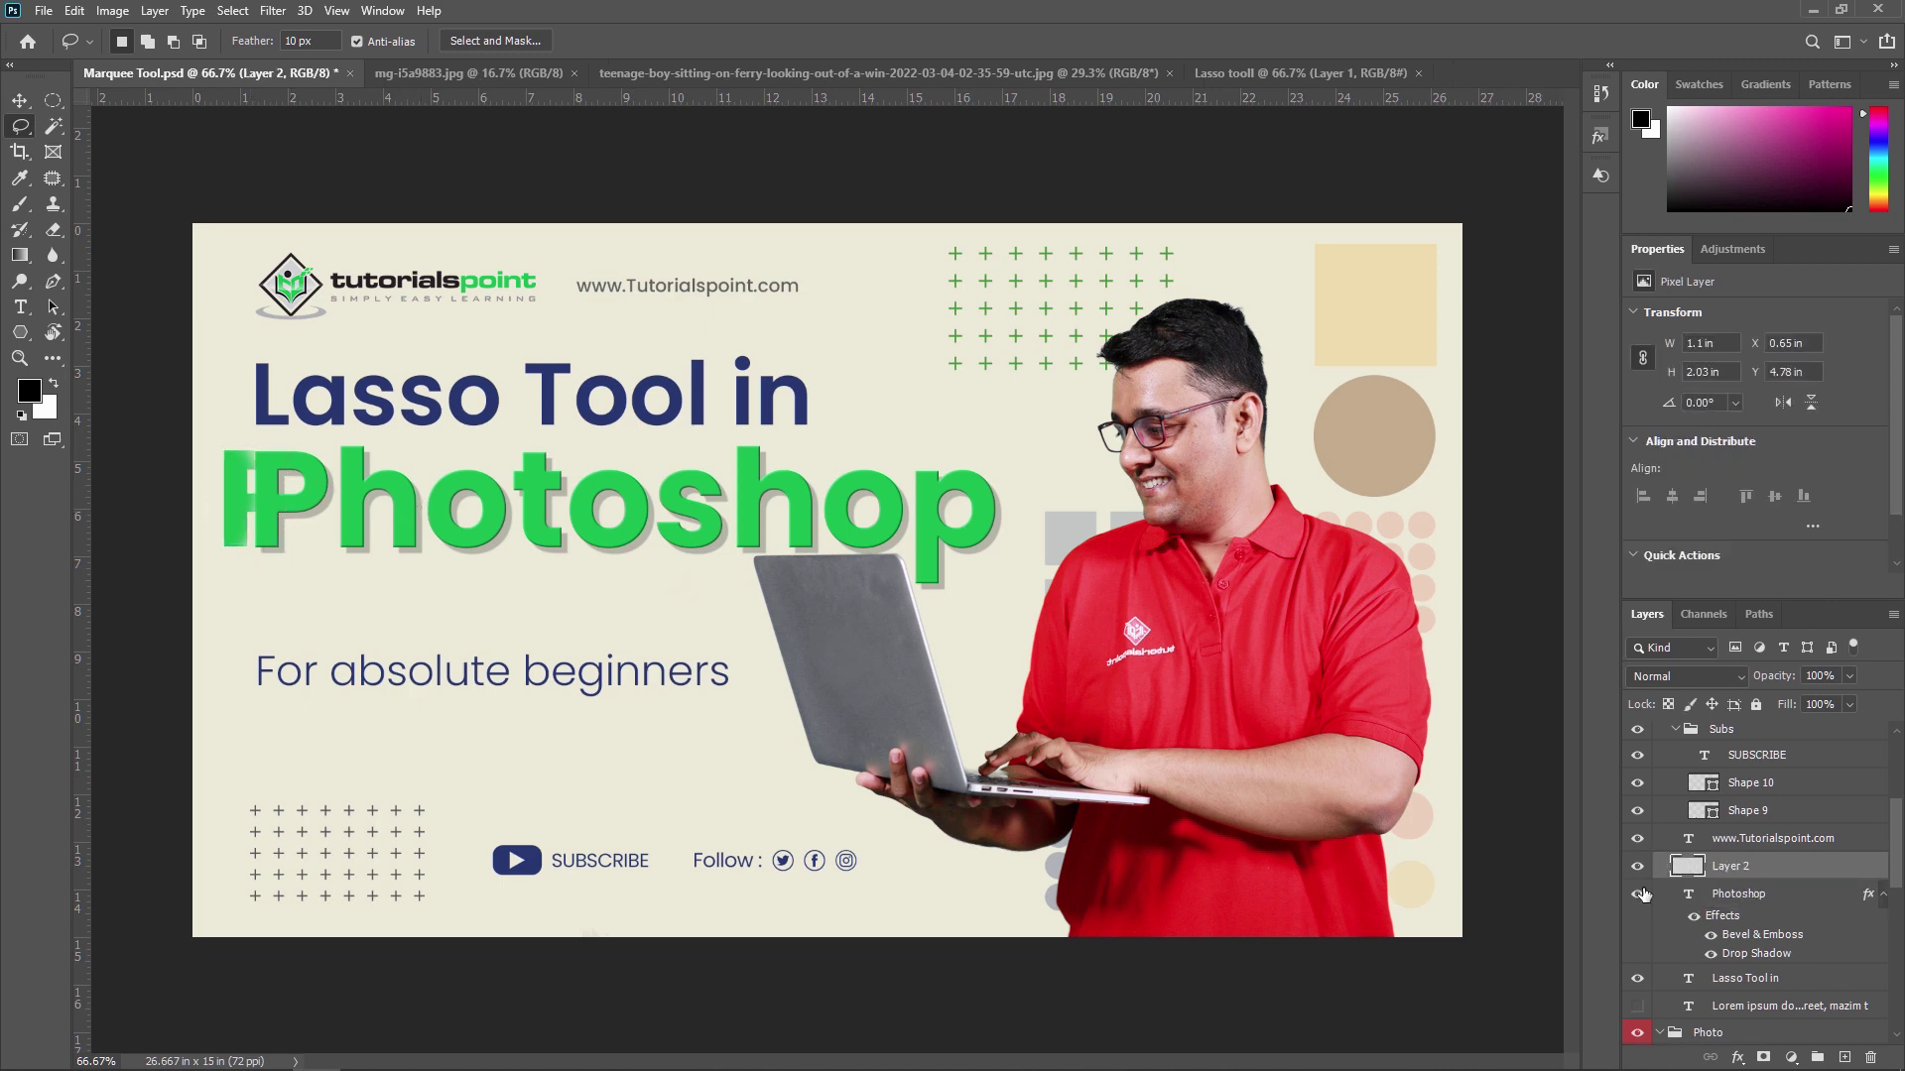
left_click(1638, 896)
left_click_drag(105, 532, 627, 509)
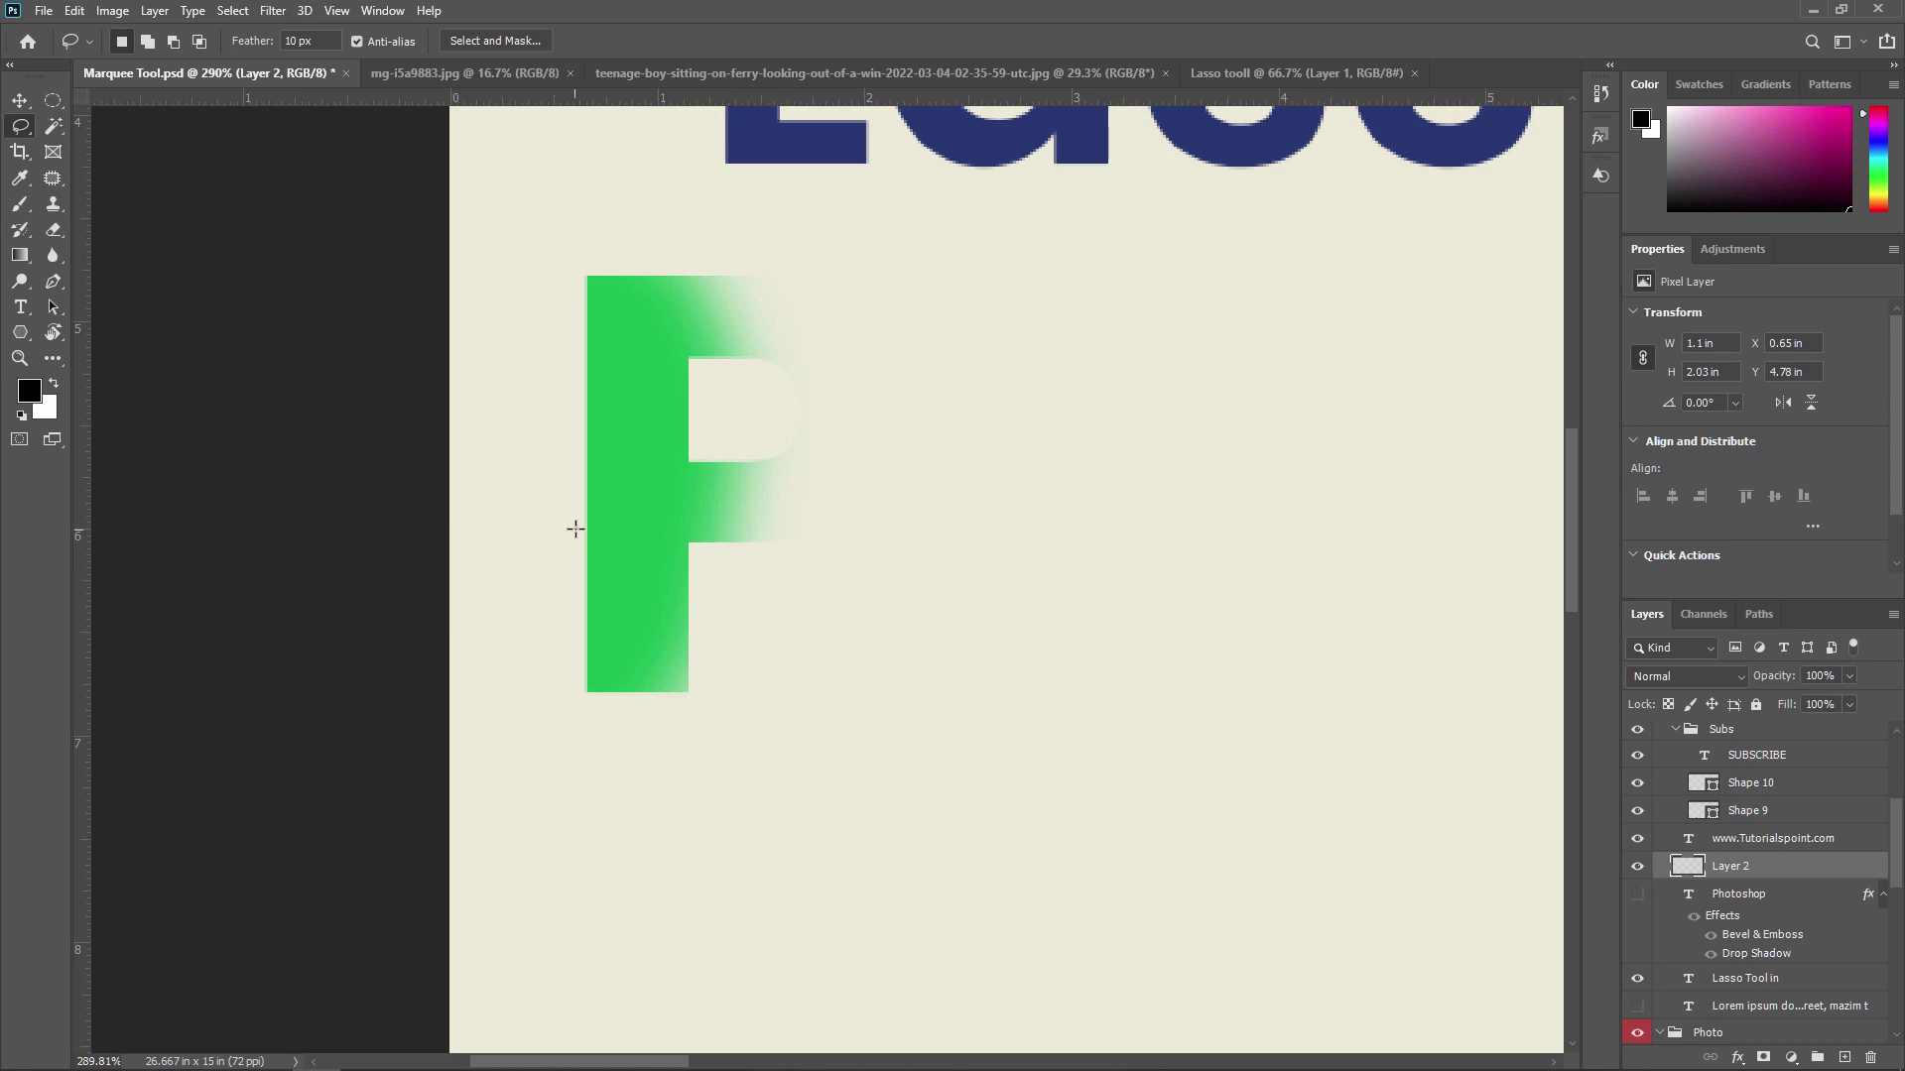
scroll(575, 528, "down", 10)
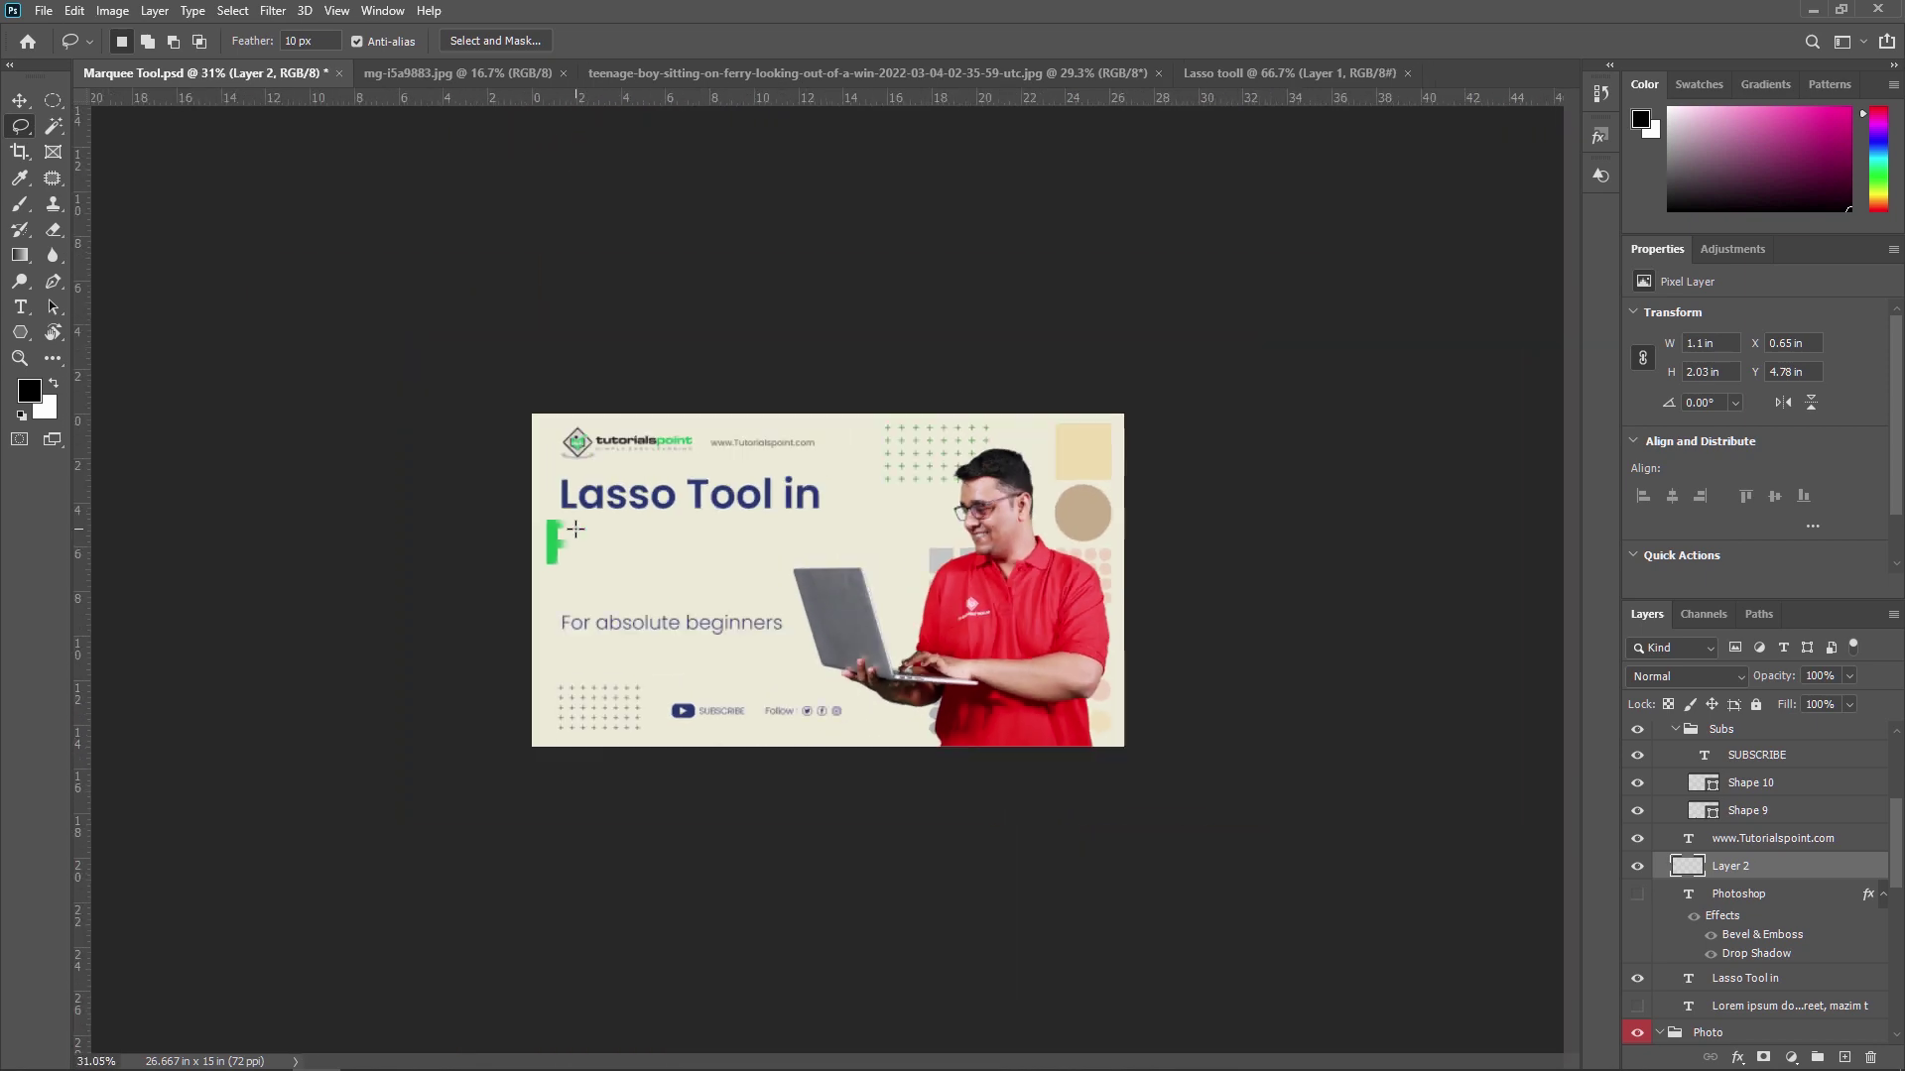
key("ctrl+plus")
key("ctrl+plus")
key("ctrl+plus")
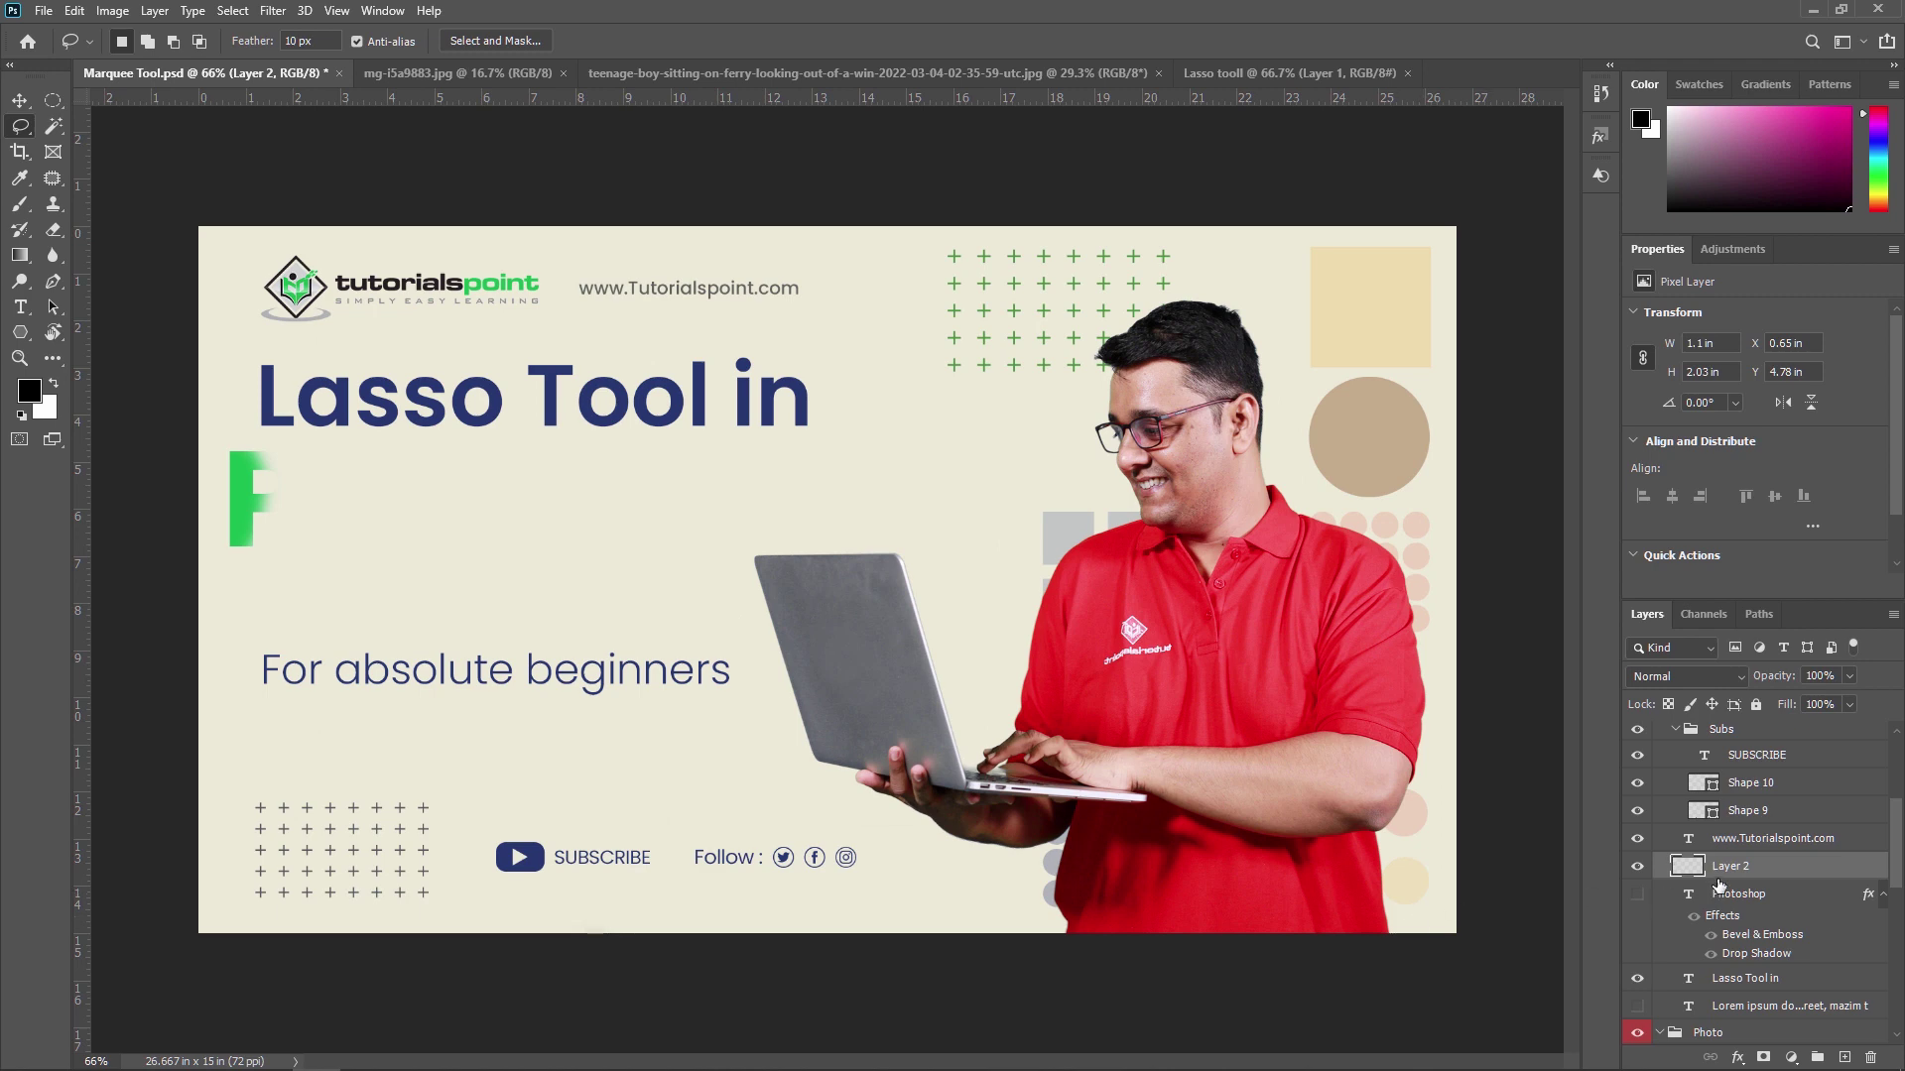
key("Delete")
- Turn the Photoshop text layer back on and keep the plain Lasso Tool from the flyout
left_click(1637, 866)
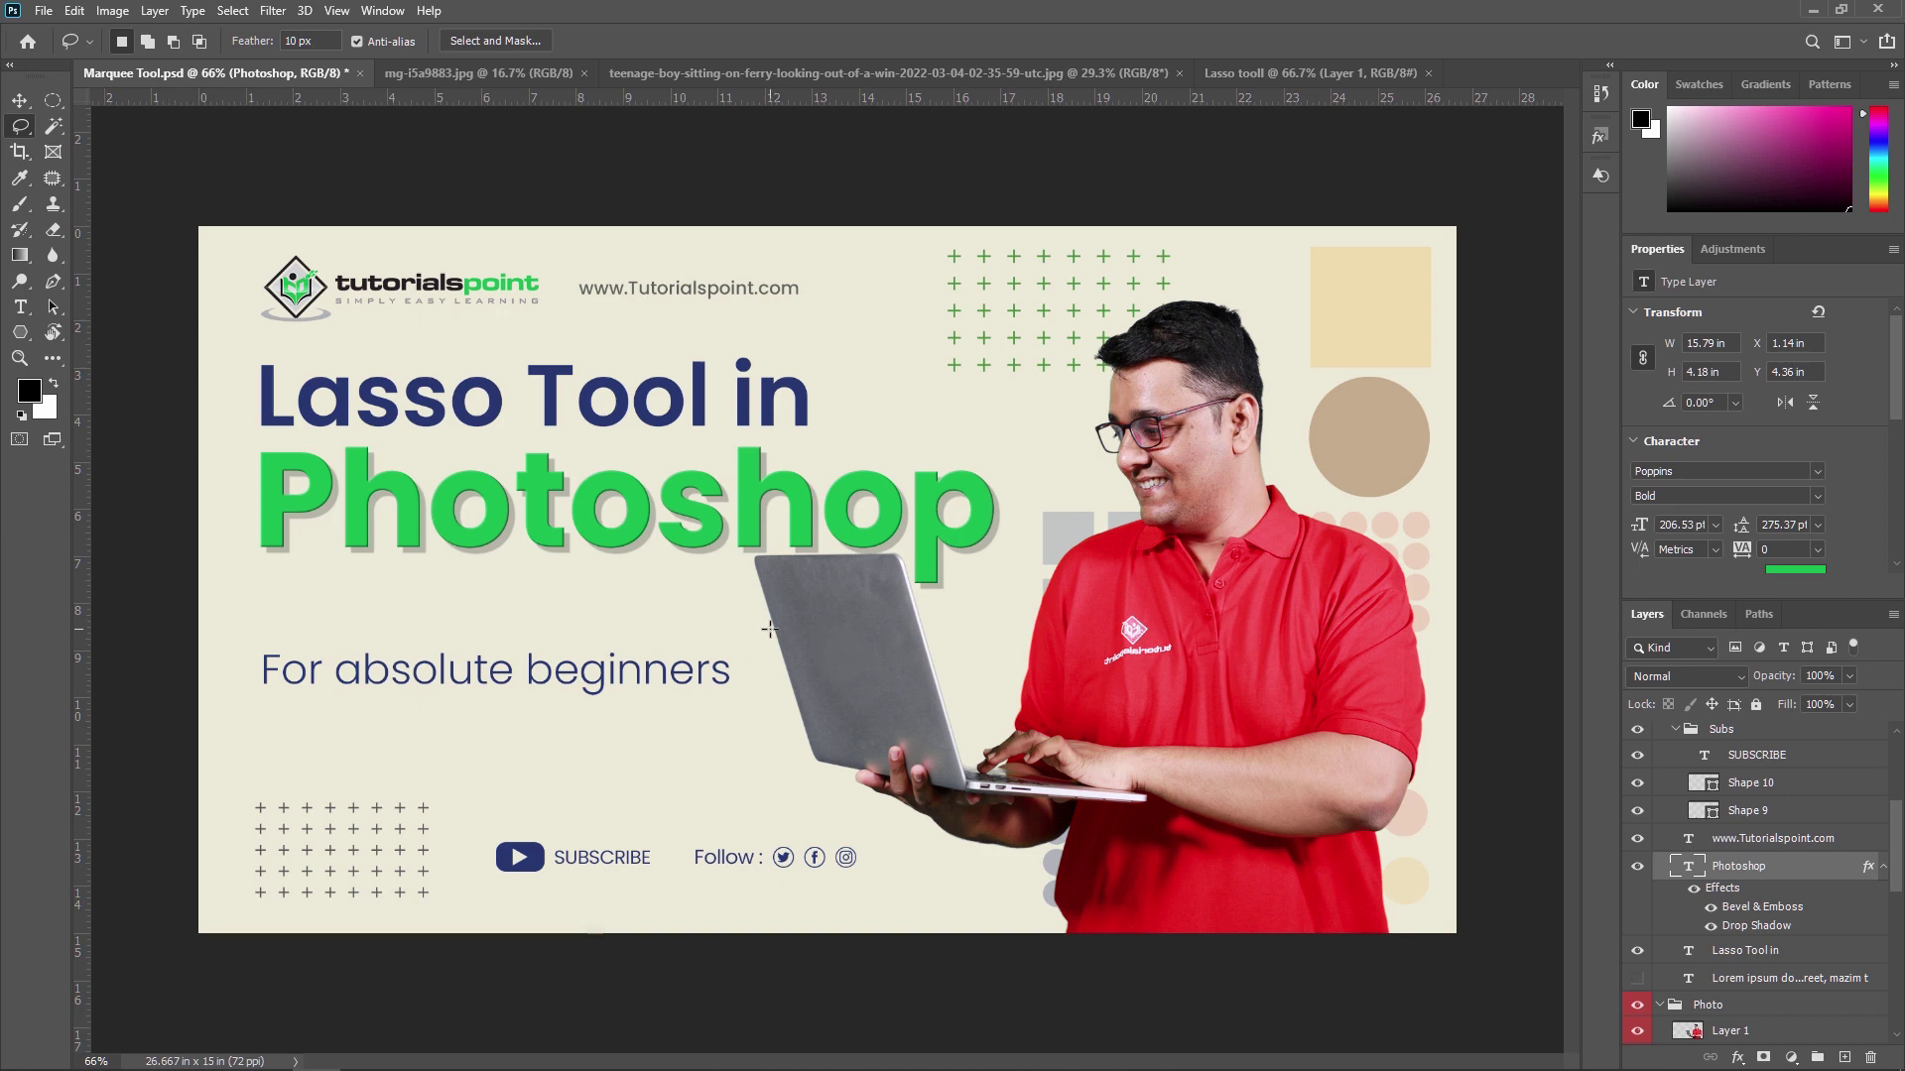
right_click(20, 126)
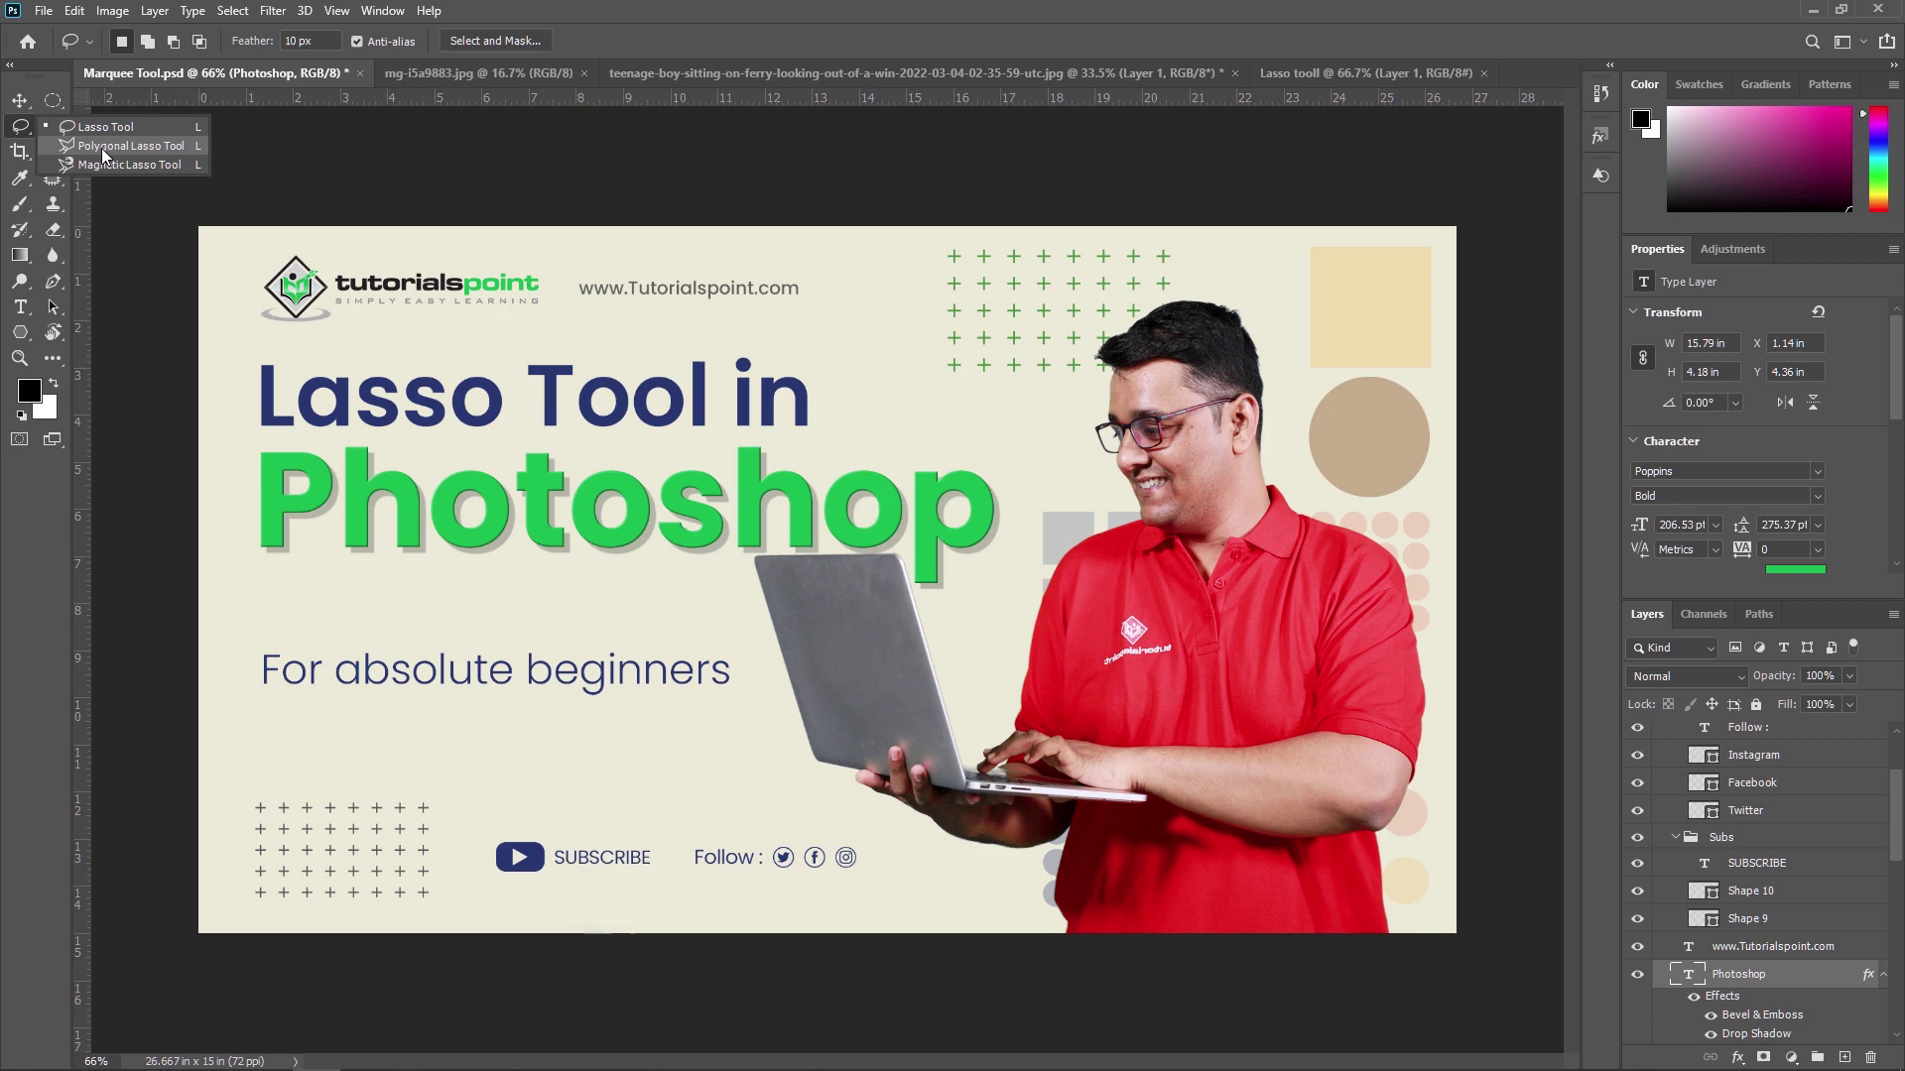
left_click(24, 131)
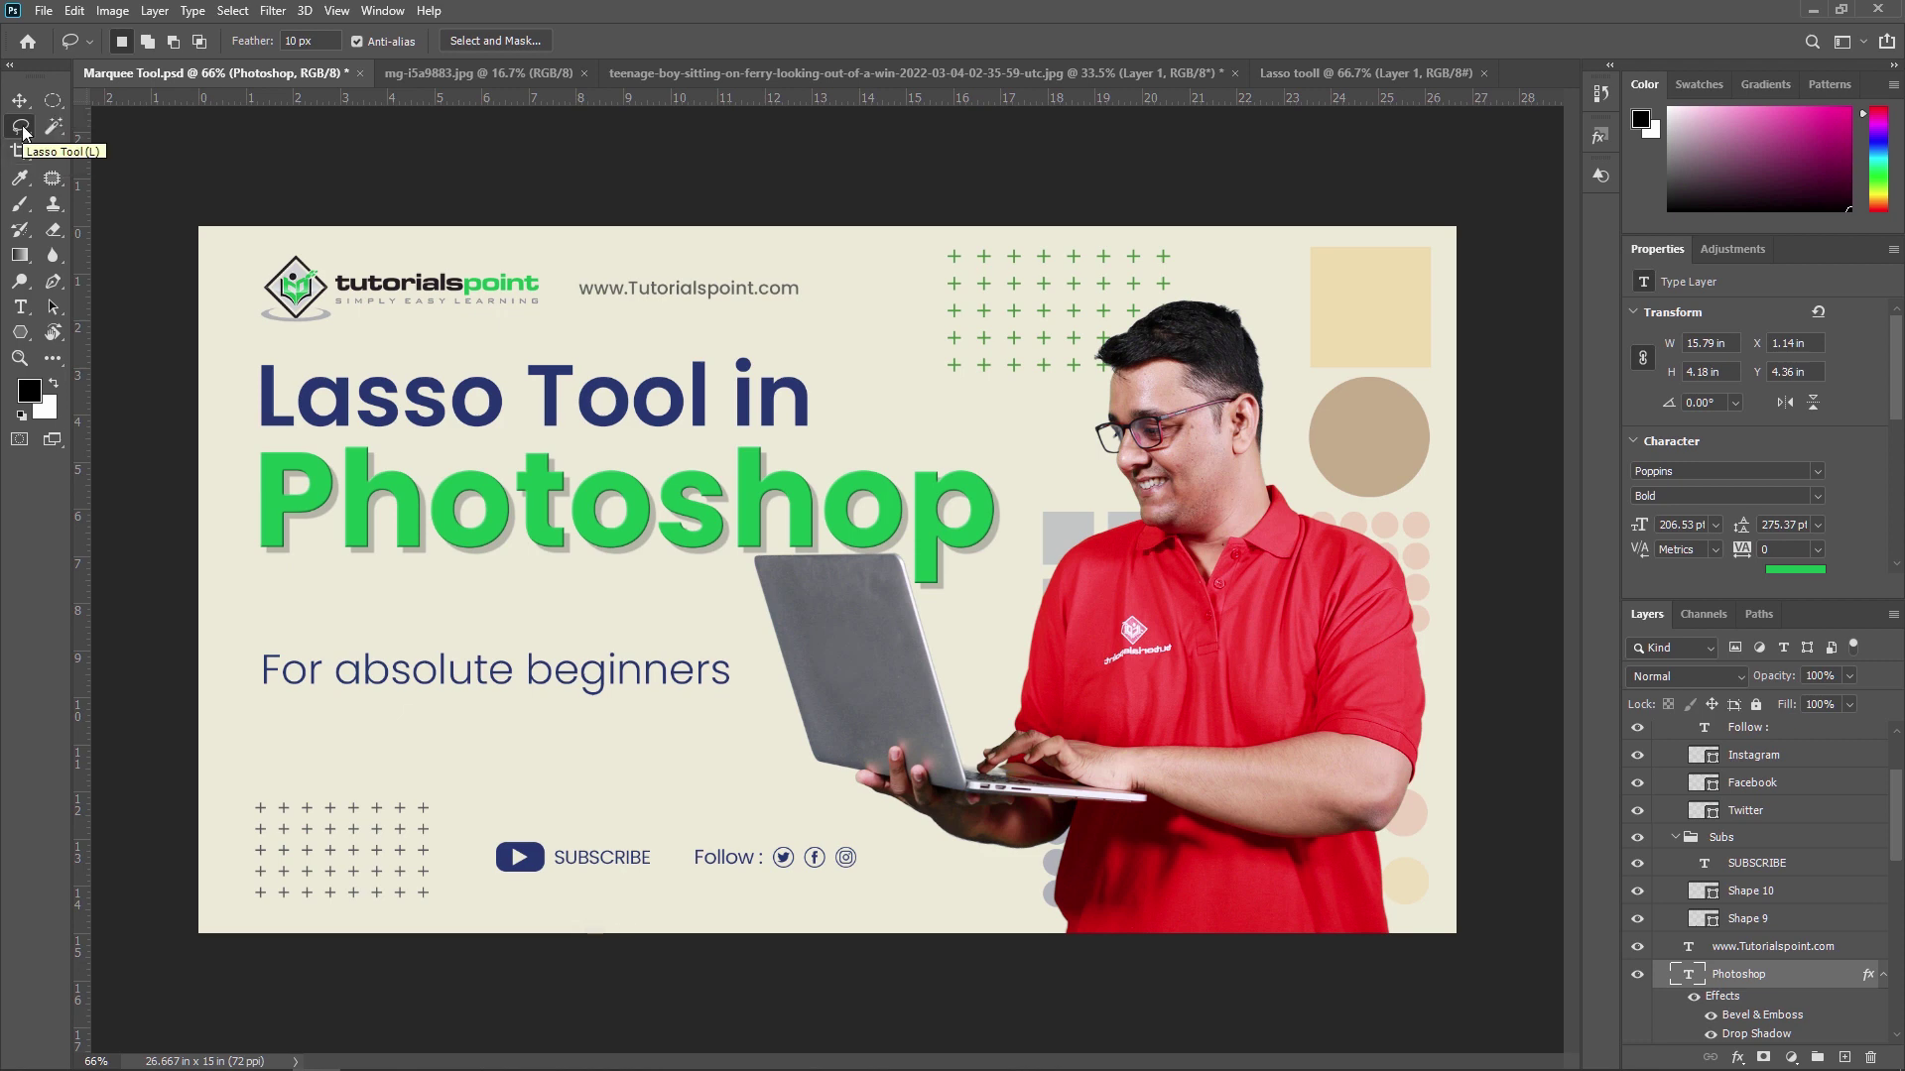